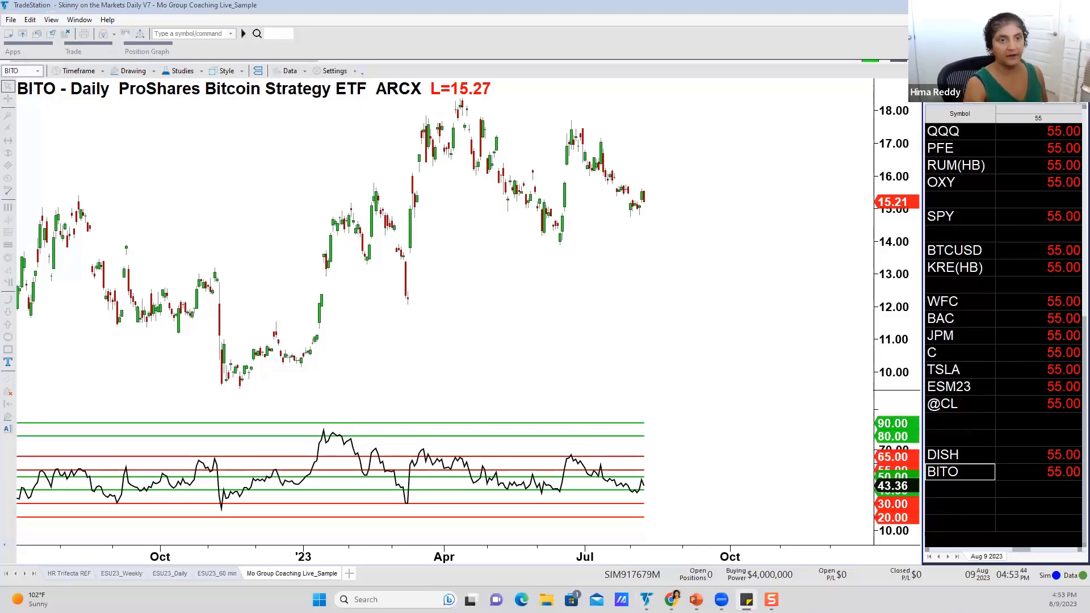
Step: Switch the BITO chart to the monthly timeframe and maximize its window, with the price bars spread wider
left_click(804, 188)
left_click(83, 83)
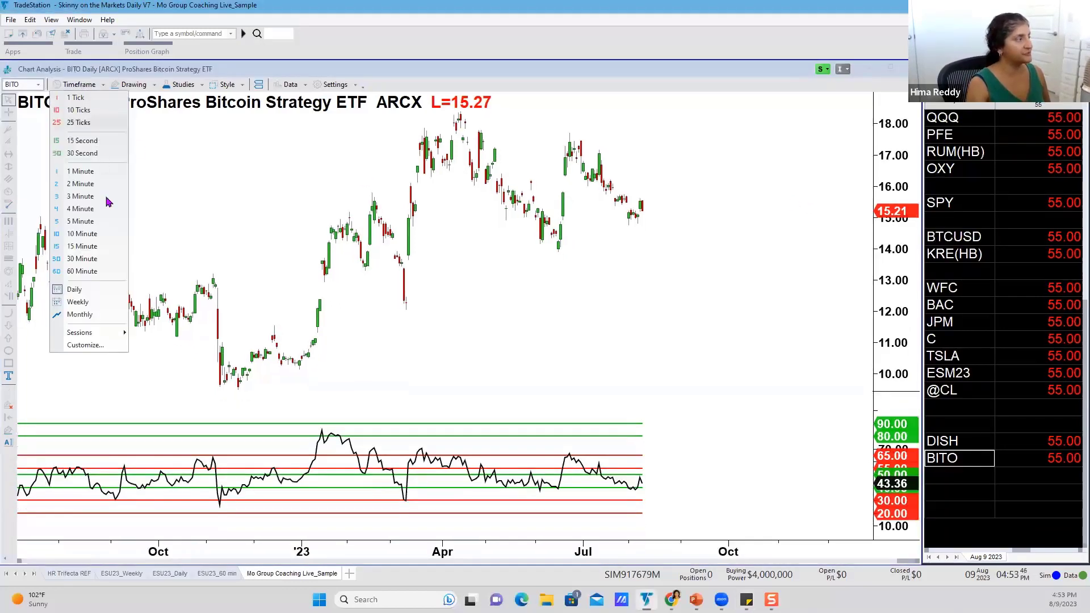
left_click(80, 311)
left_click(892, 69)
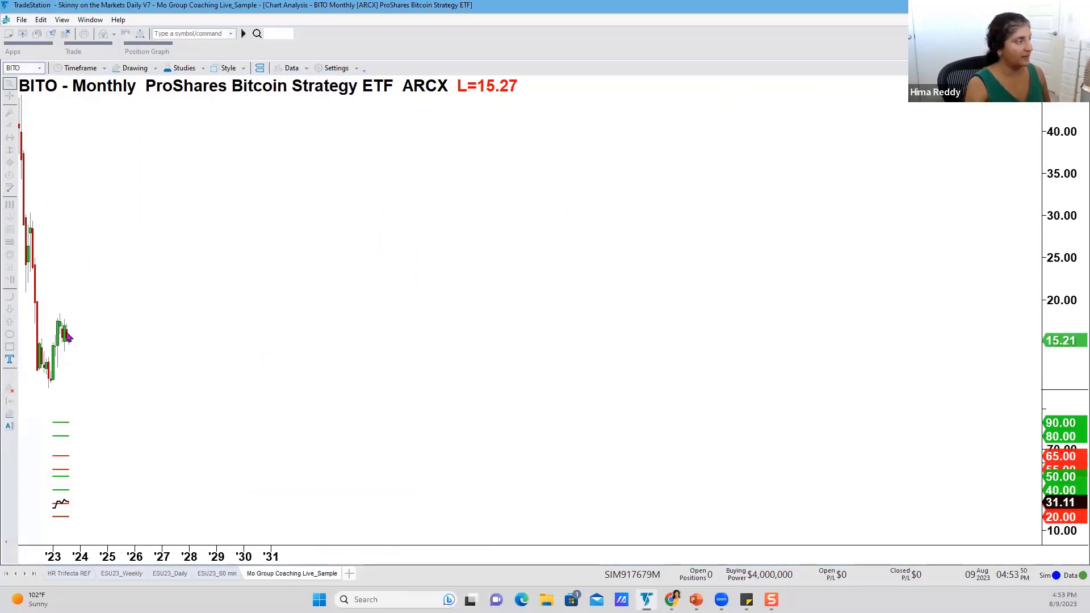
left_click_drag(1049, 240, 1049, 301)
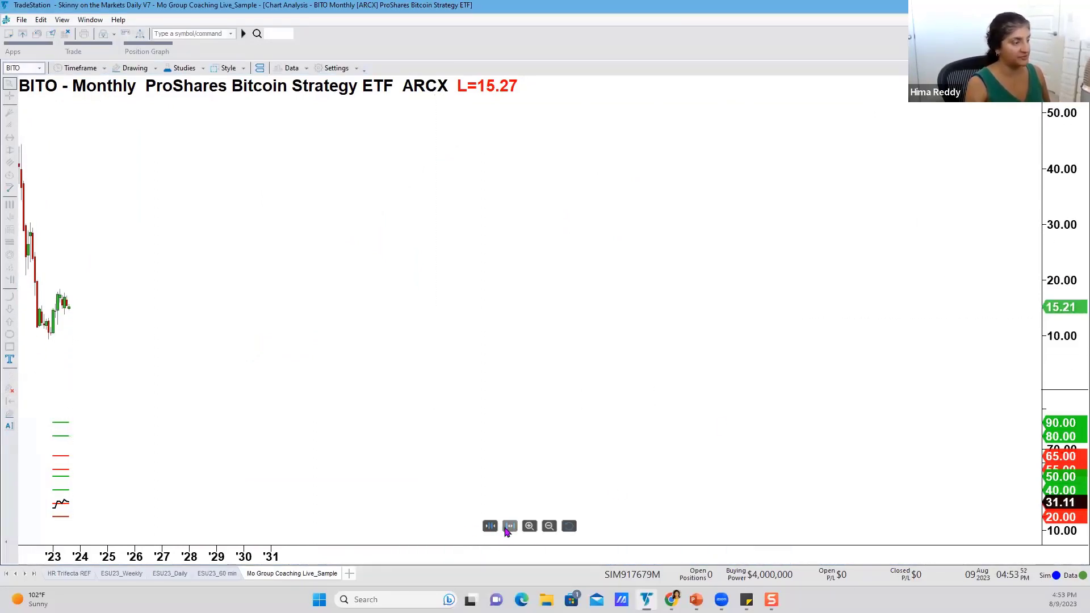
left_click(509, 526)
left_click(509, 526)
left_click(509, 527)
left_click(509, 527)
left_click(509, 526)
left_click(509, 526)
left_click(509, 526)
left_click(509, 526)
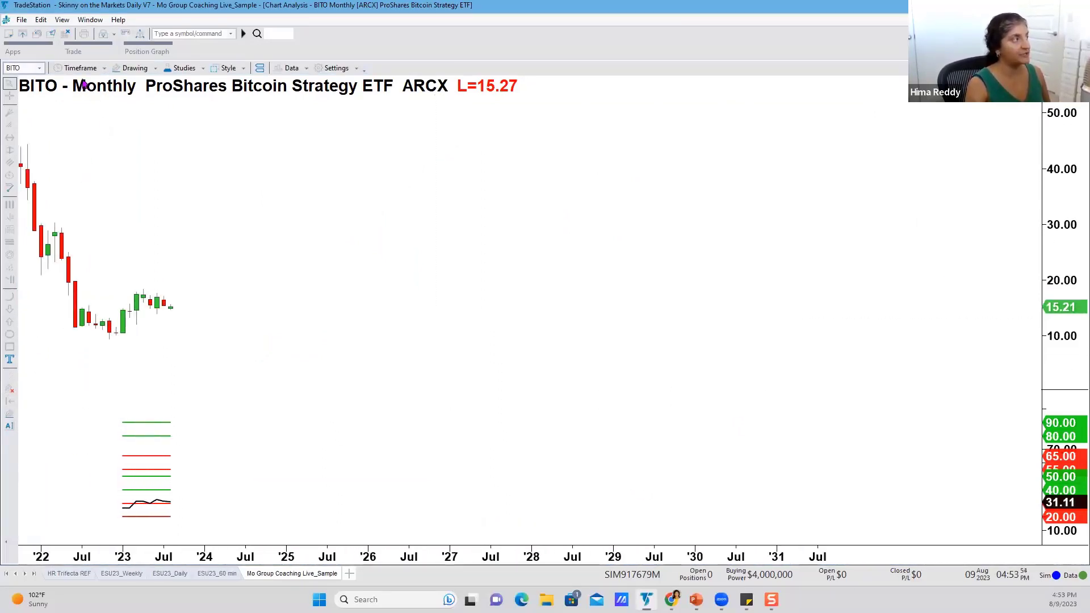
Step: Set the monthly BITO chart's data range to 10 years back
left_click(95, 68)
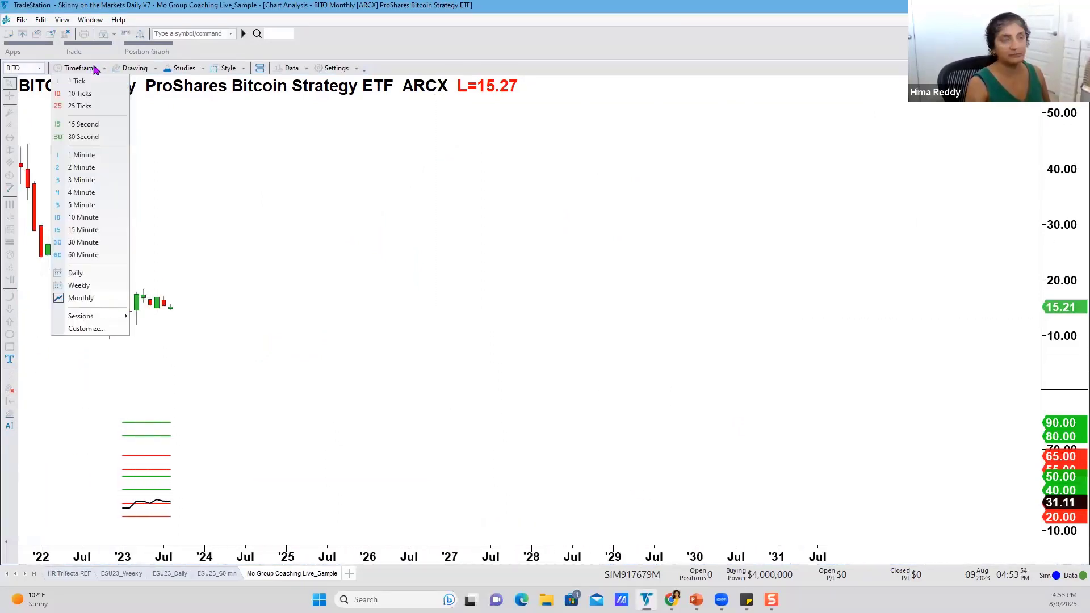
left_click(110, 331)
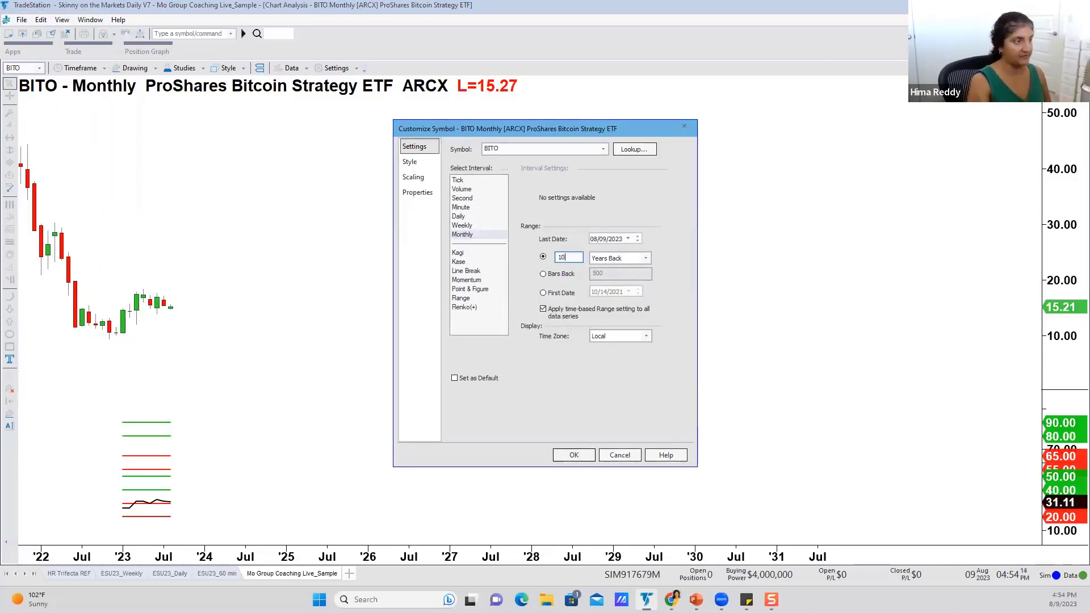
left_click(577, 459)
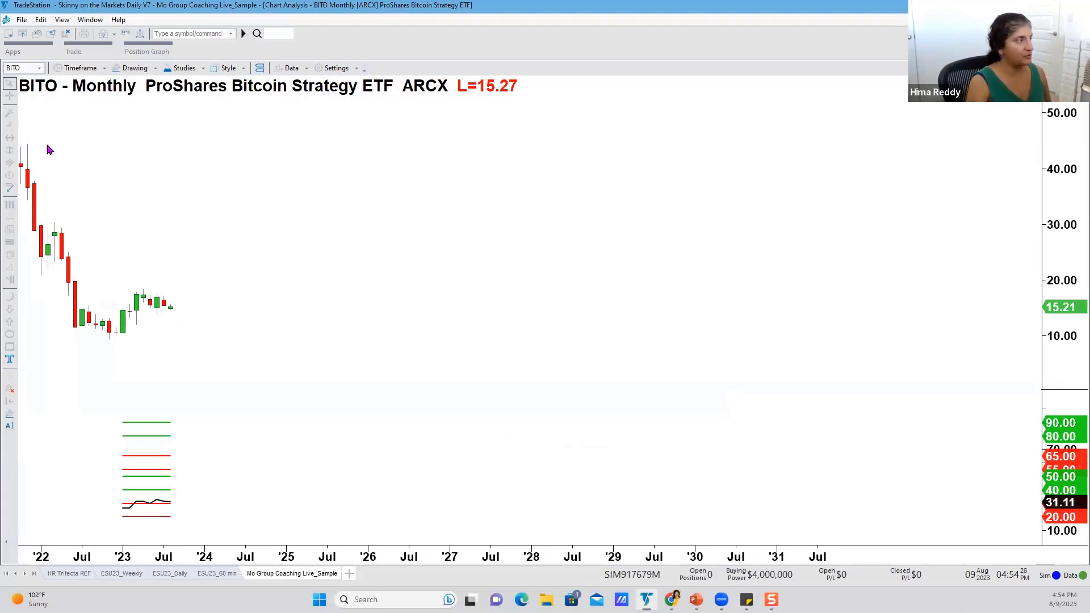
mouse_move(21, 151)
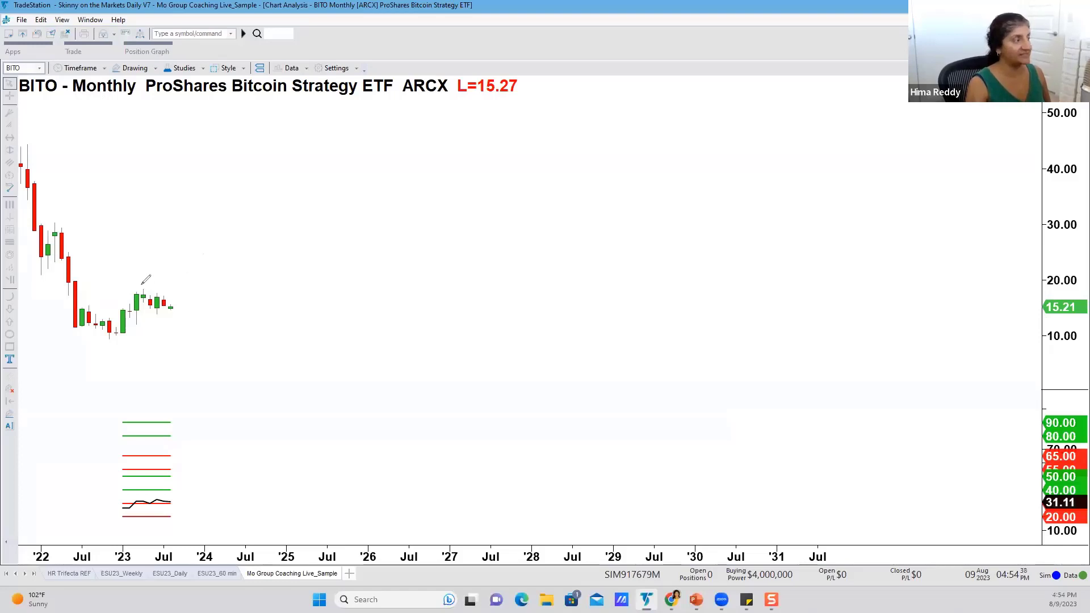
left_click_drag(138, 286, 185, 303)
left_click_drag(136, 329, 164, 316)
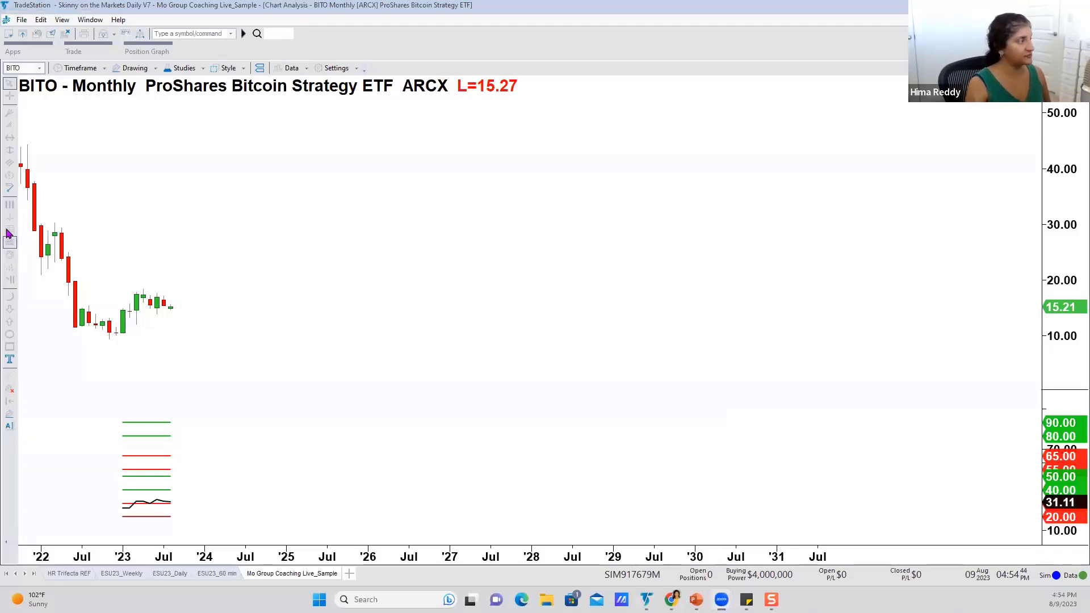
Step: Draw a trendline across the April and June 2023 monthly highs and turn on snap mode
left_click(10, 188)
left_click_drag(143, 289, 157, 291)
right_click(158, 292)
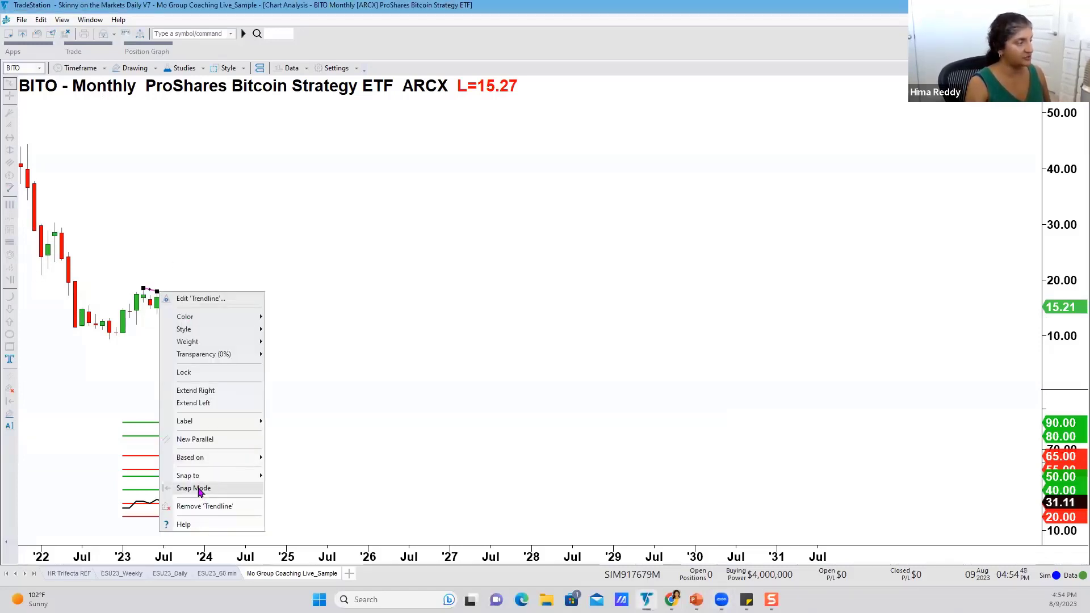
left_click(200, 489)
Step: Set the color of the trendline above the 2023 highs to black
right_click(154, 291)
mouse_move(193, 315)
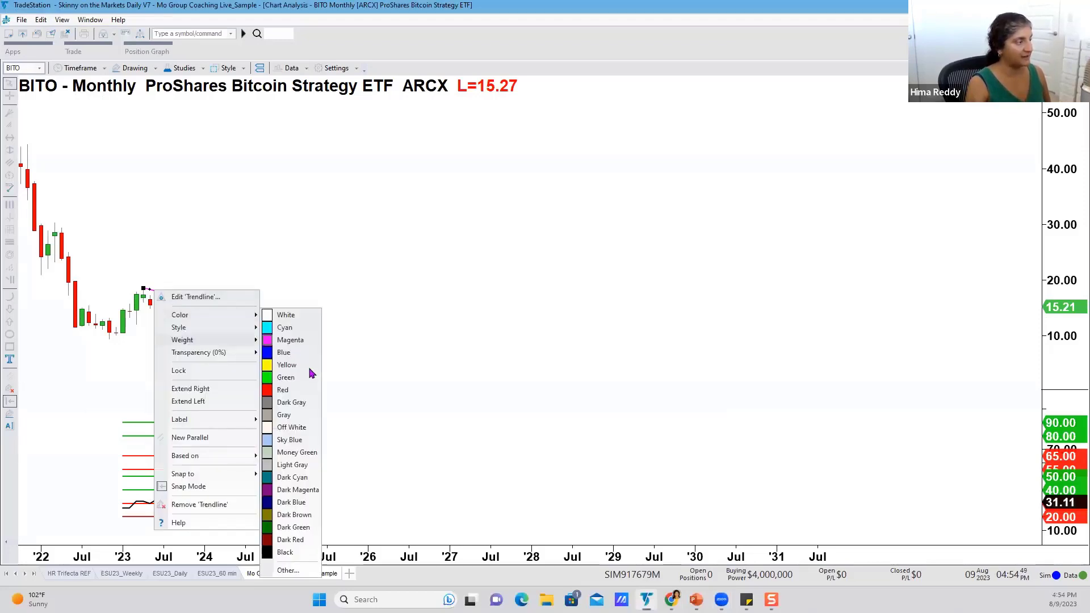
left_click(270, 555)
Step: Snap the trendline's second anchor to the June 2023 monthly high and extend the line to the right
right_click(156, 292)
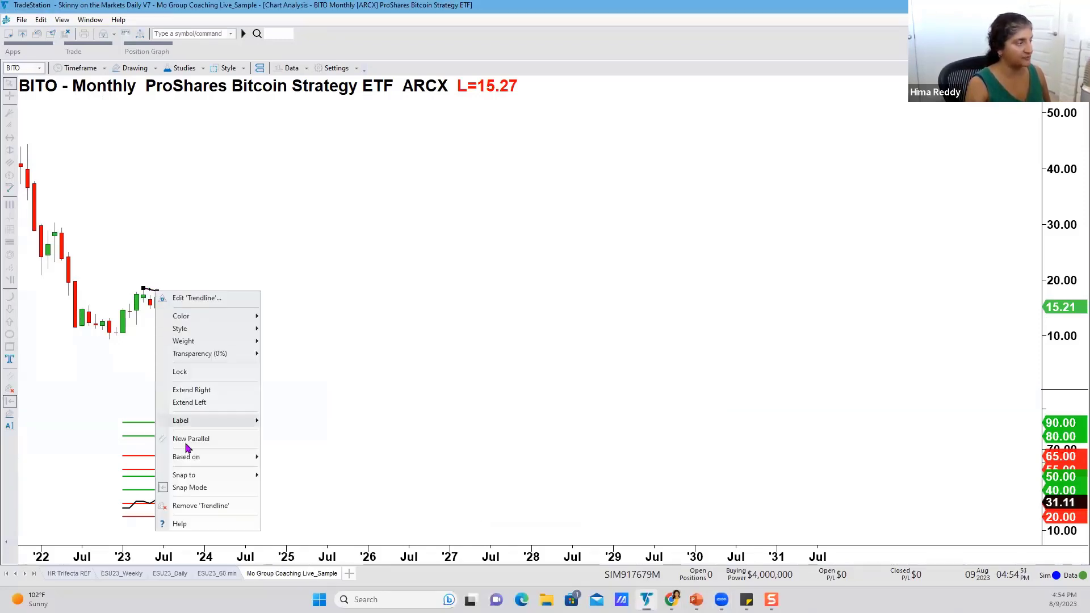
left_click(144, 289)
left_click_drag(157, 292, 158, 288)
right_click(165, 298)
left_click(156, 291)
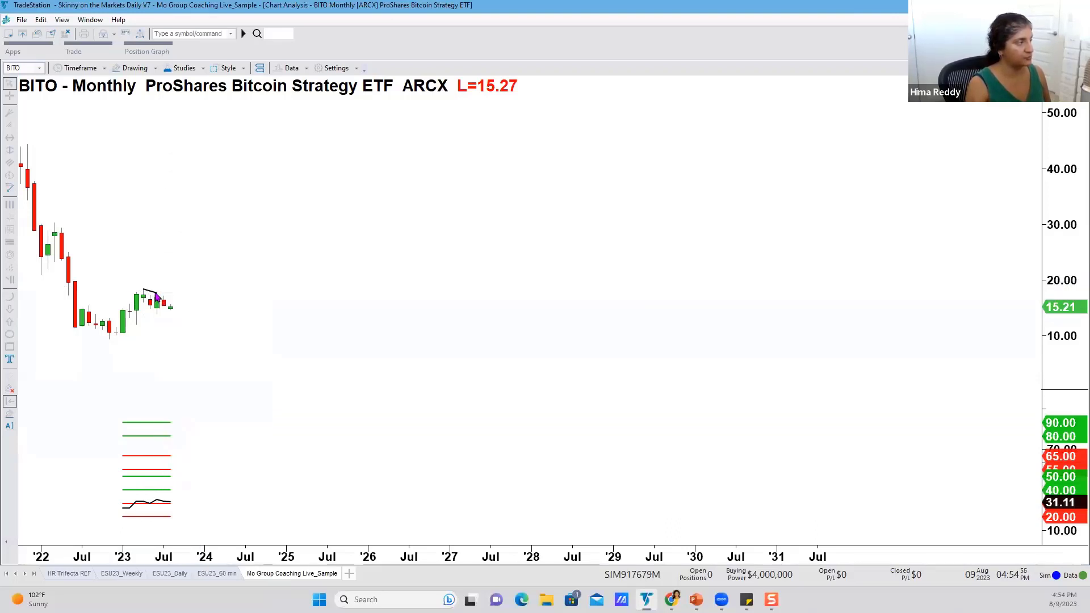
right_click(155, 291)
left_click(213, 392)
Step: Create a parallel of the falling trendline and realign its anchors to the March and June 2023 lows as a rising support line
right_click(188, 309)
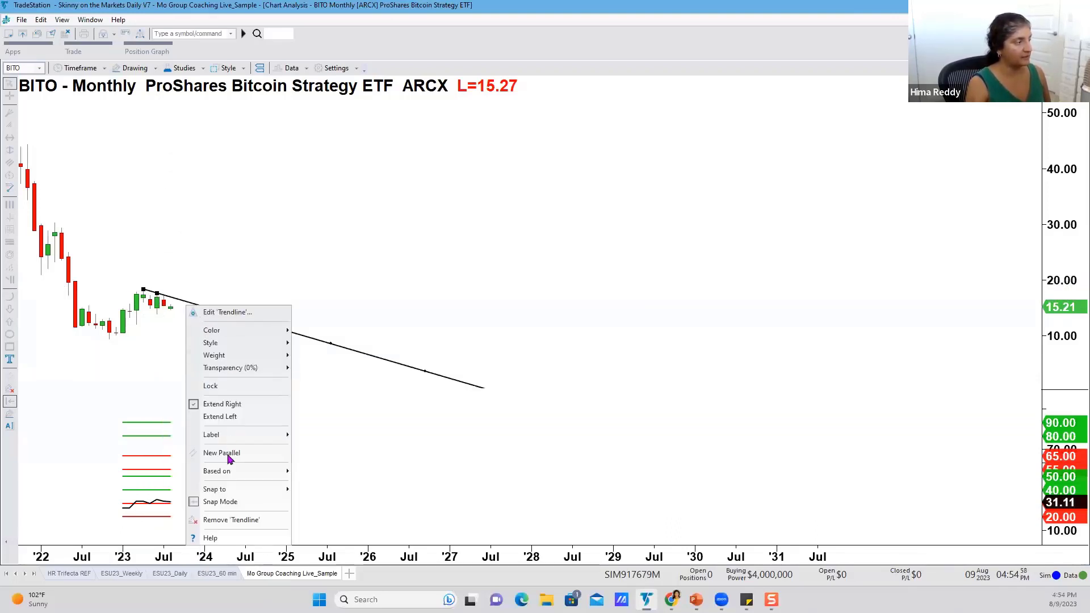
left_click(219, 453)
left_click_drag(194, 324, 136, 324)
left_click_drag(204, 298, 174, 315)
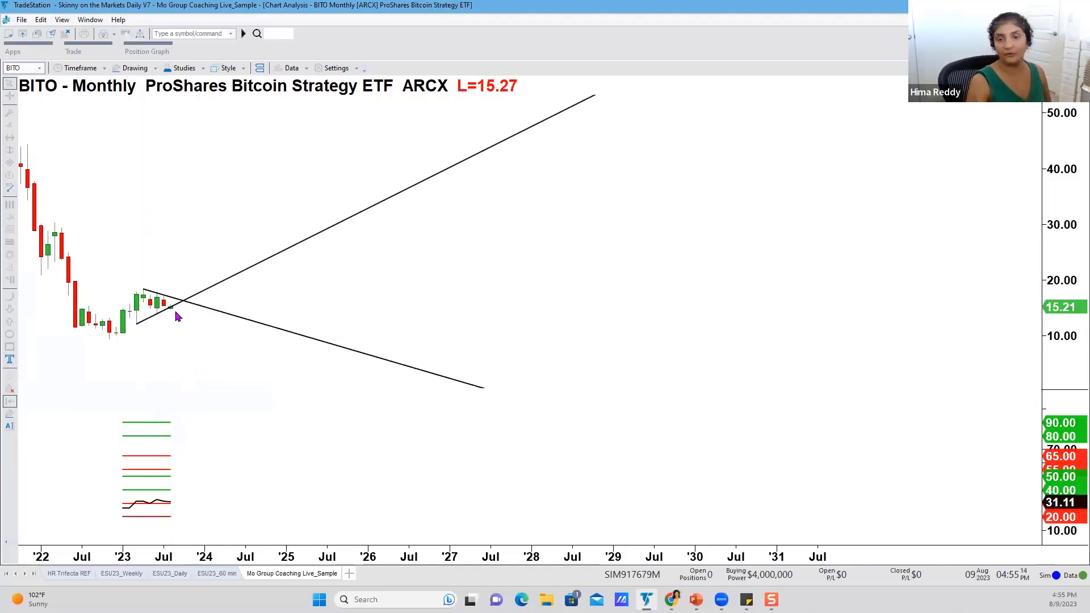
Step: Switch the BITO chart to the weekly timeframe, showing price history back to 2022 together with both converging trendlines
mouse_move(470, 537)
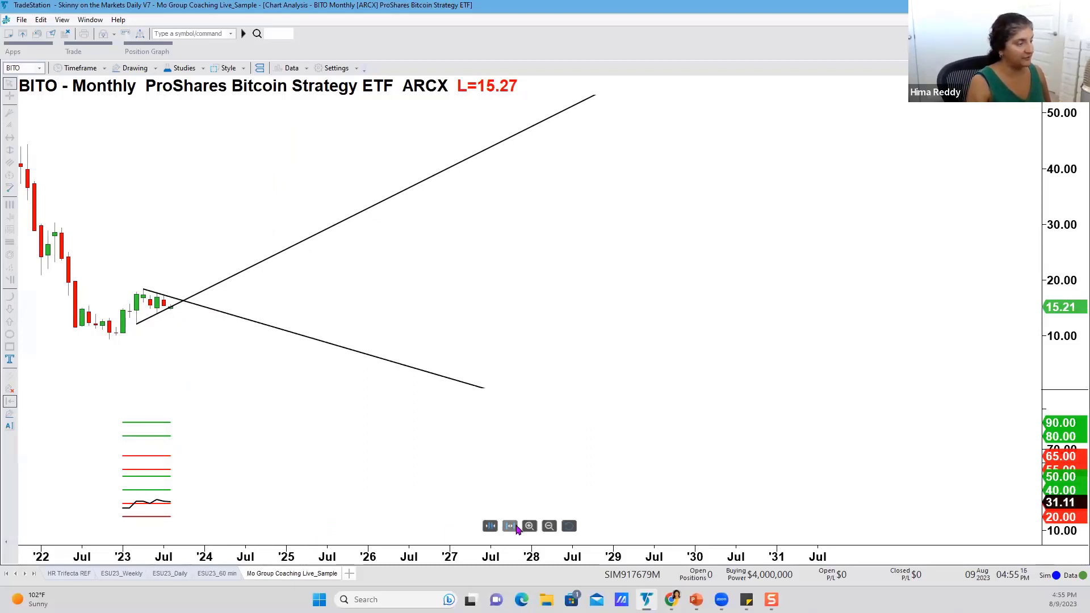
left_click(511, 526)
left_click(512, 526)
mouse_move(424, 523)
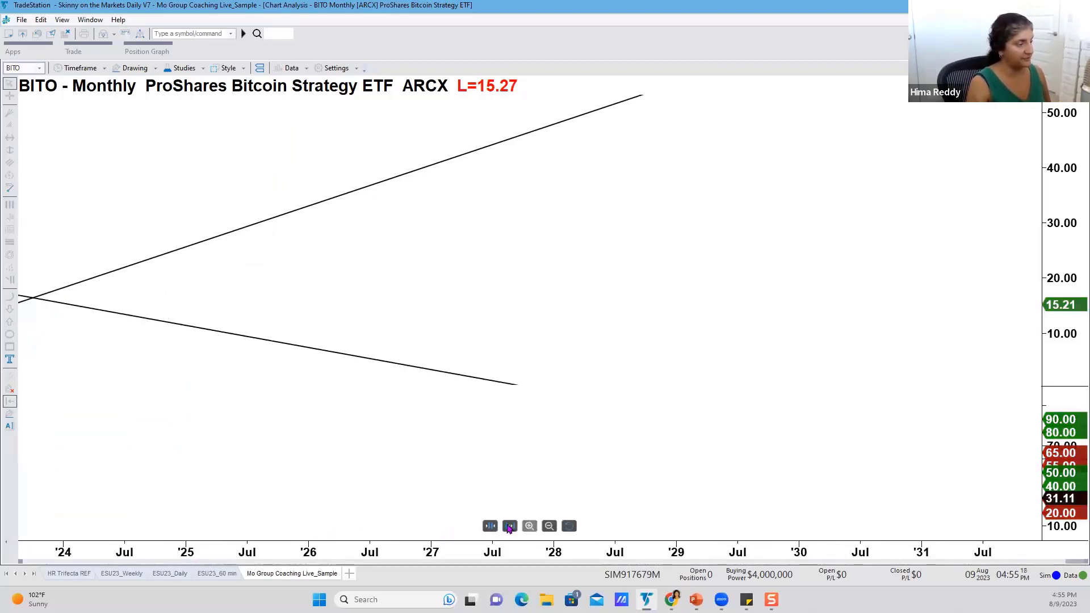
left_click(490, 527)
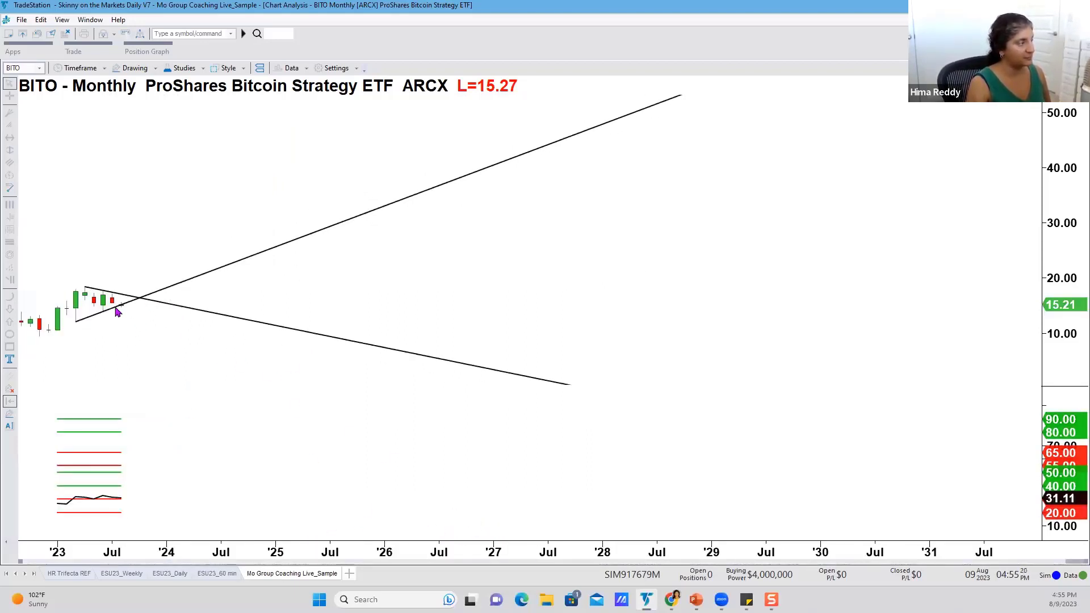
left_click_drag(752, 275, 852, 241)
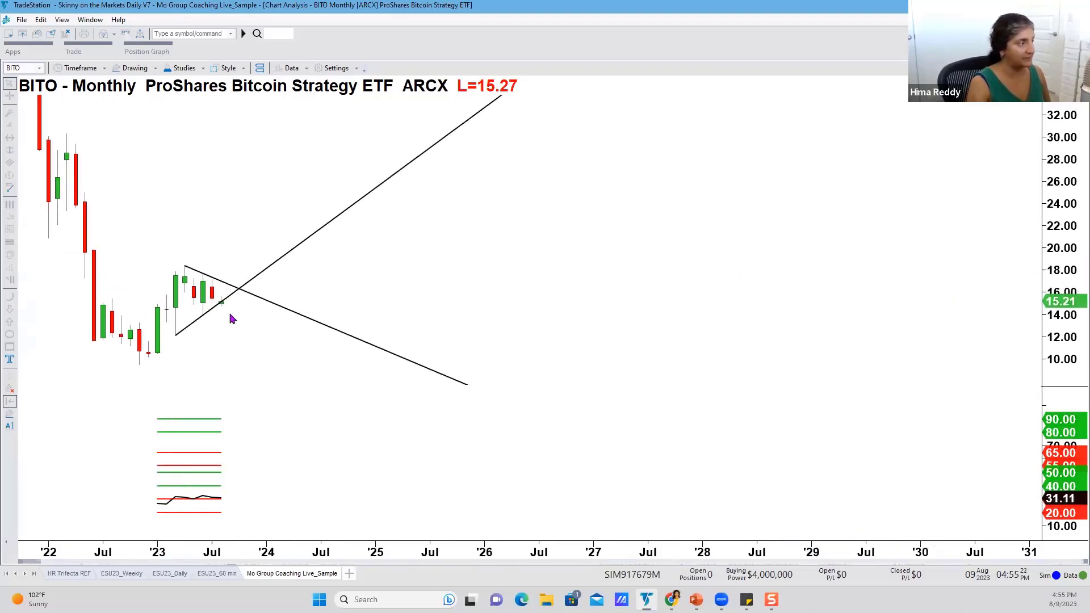
left_click(80, 68)
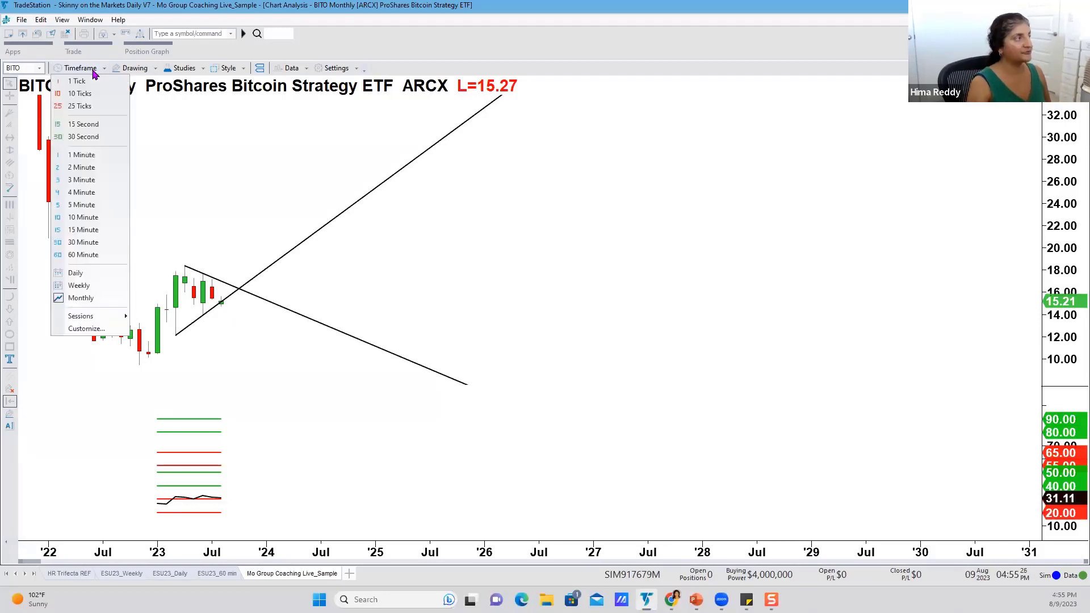
left_click(79, 286)
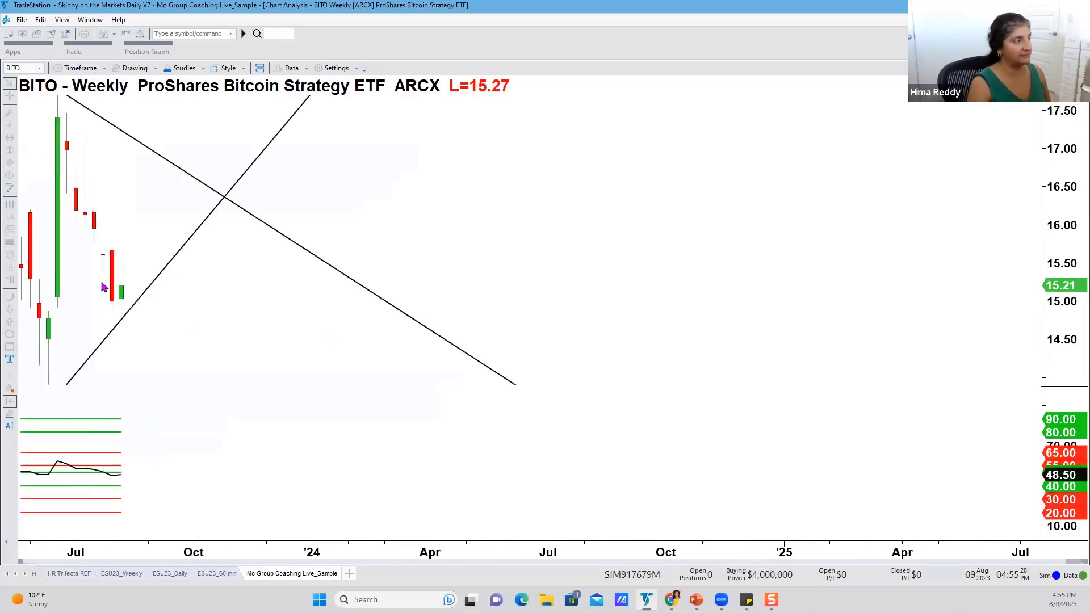
left_click(490, 526)
left_click(490, 526)
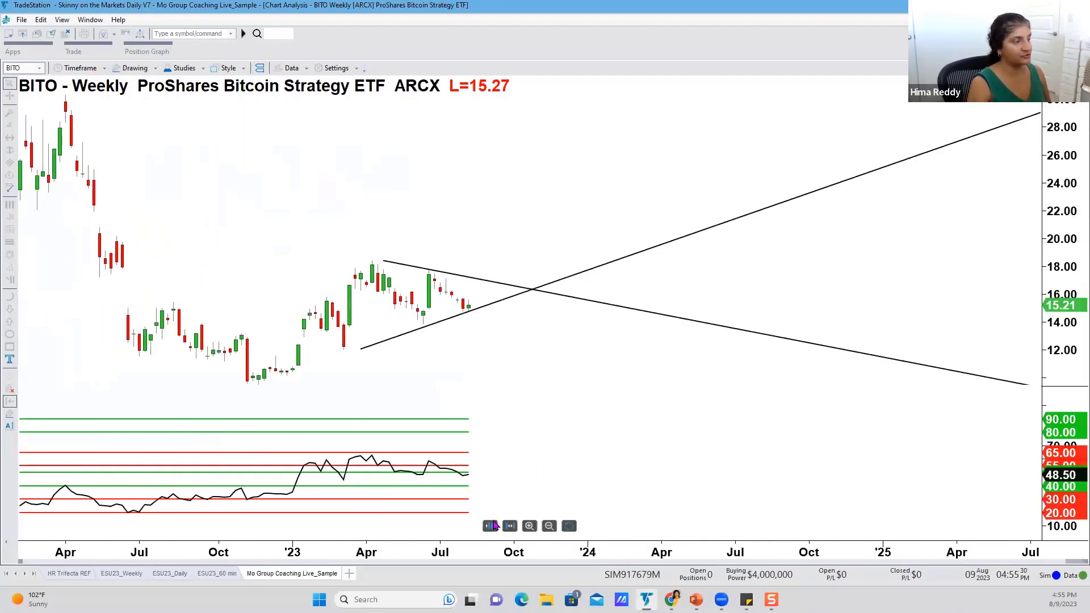
left_click(490, 526)
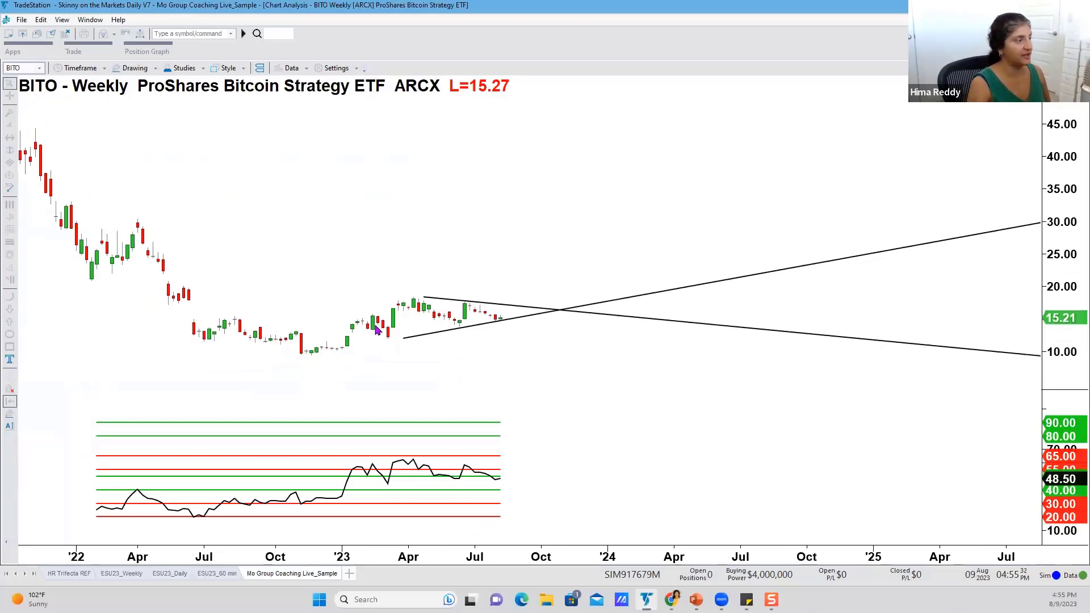
left_click_drag(1070, 291, 1064, 276)
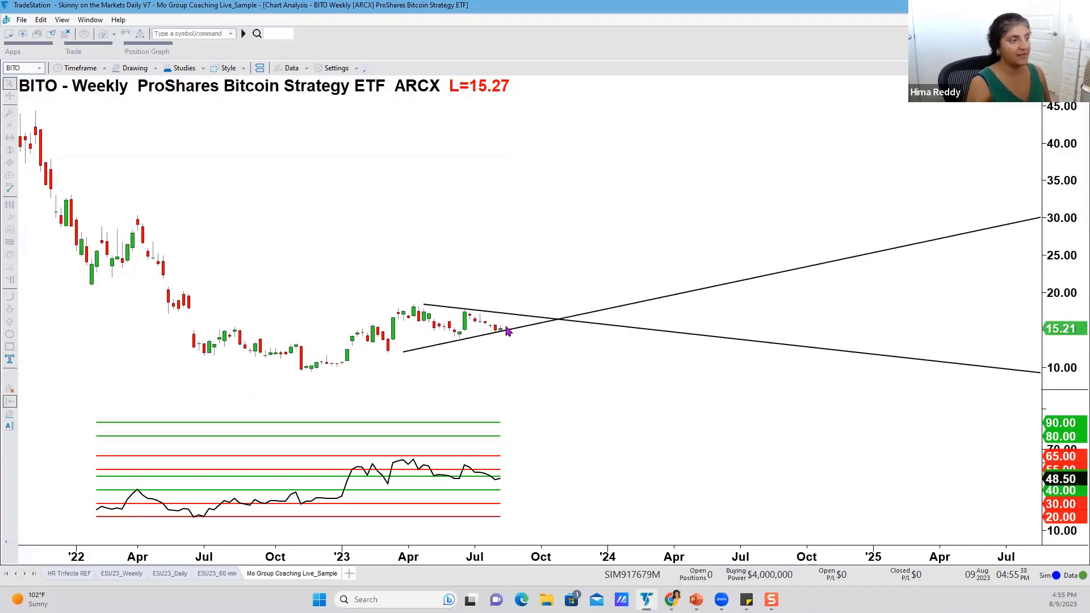
Step: Move the lower trendline's two anchors onto the weekly lows of March and June 2023
left_click(421, 349)
left_click(415, 357)
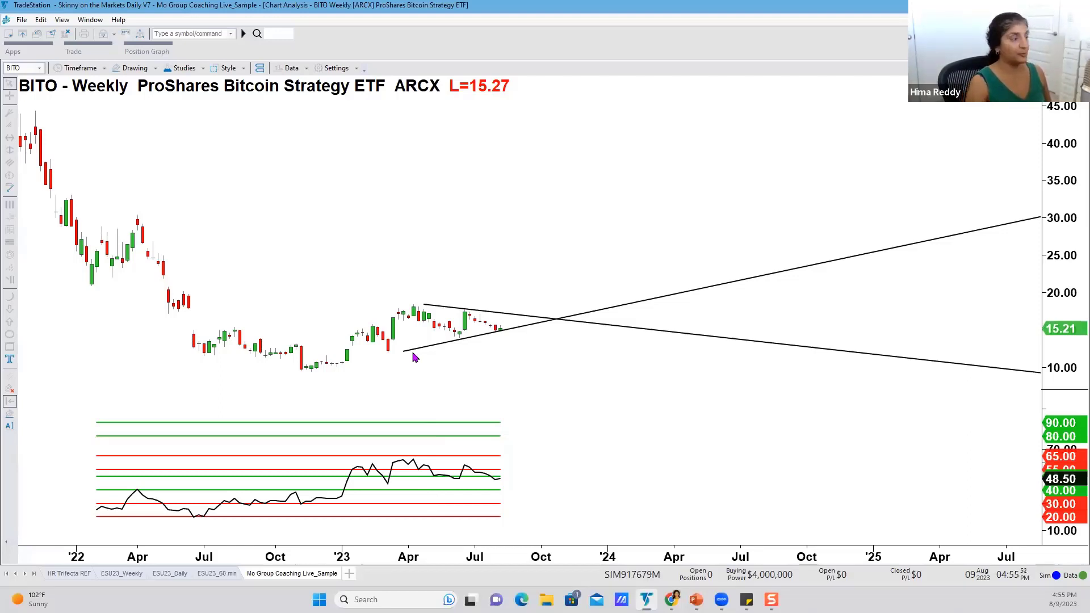
left_click(414, 352)
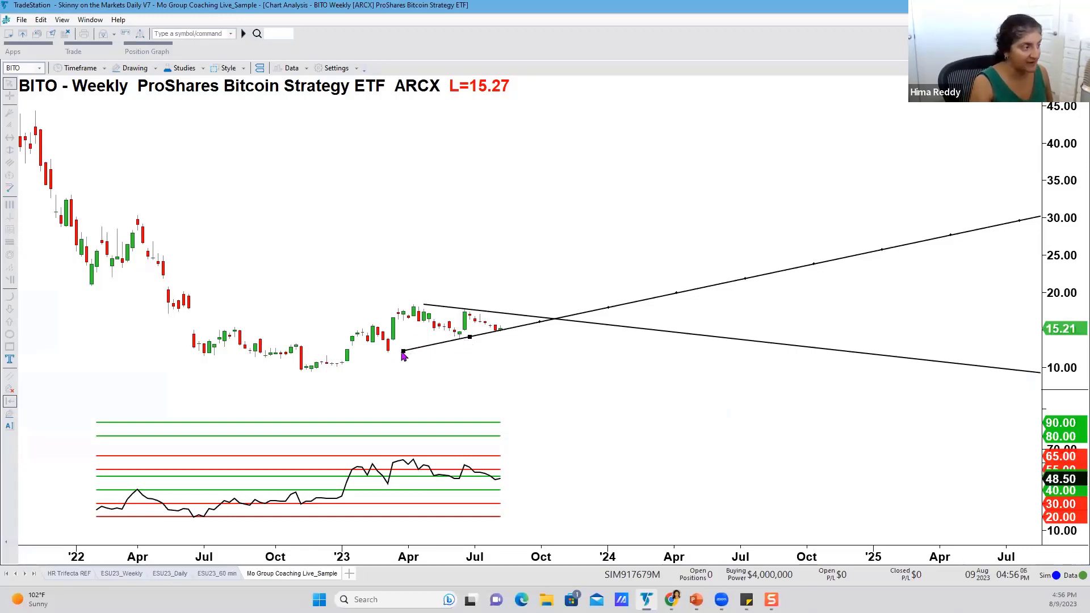
left_click_drag(403, 353, 388, 352)
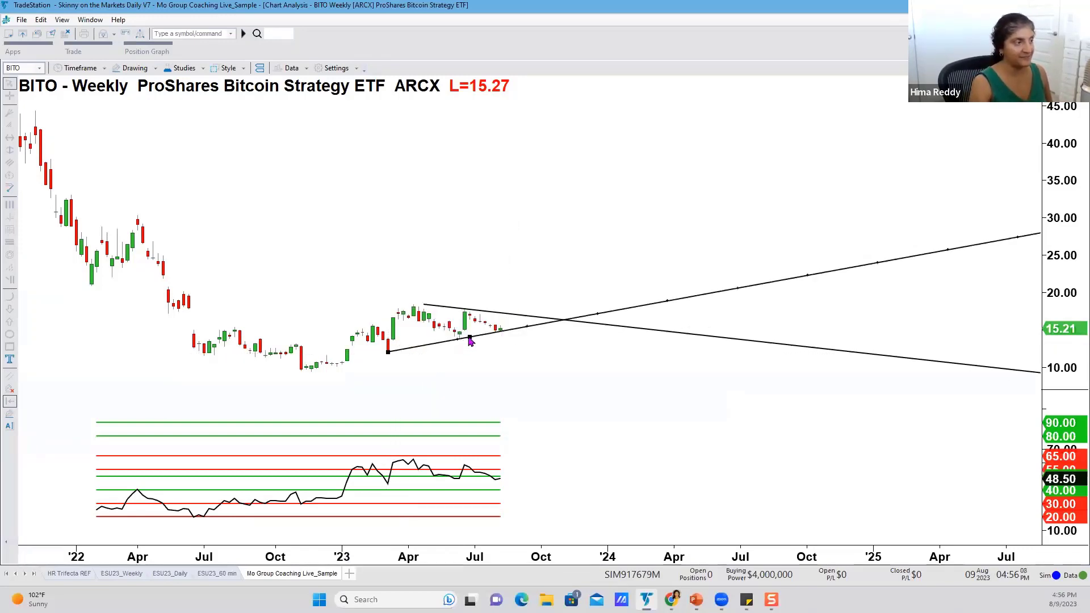
left_click_drag(470, 340, 460, 338)
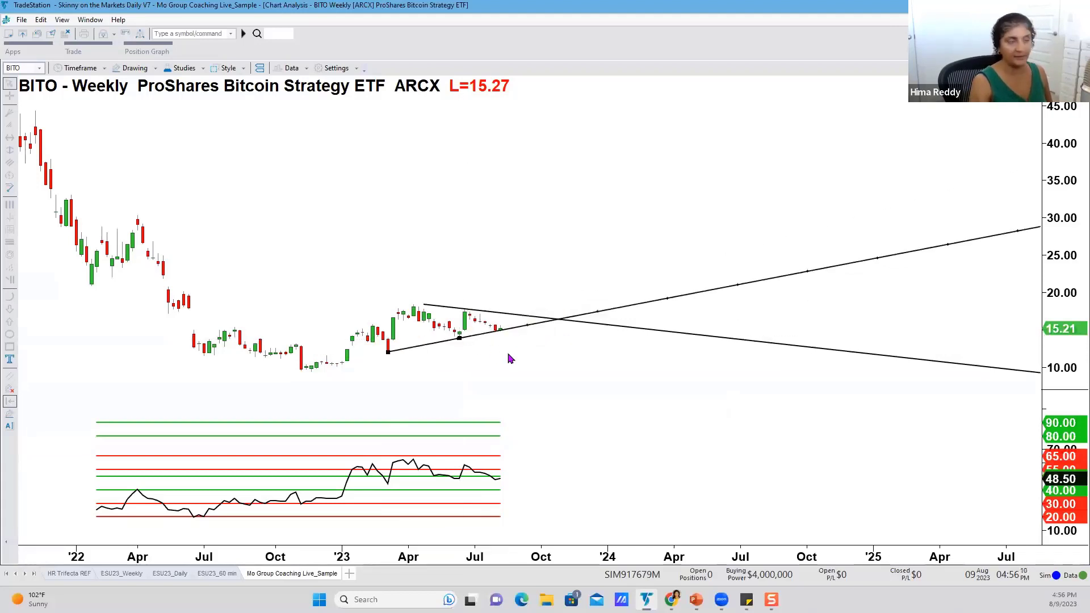
left_click(509, 355)
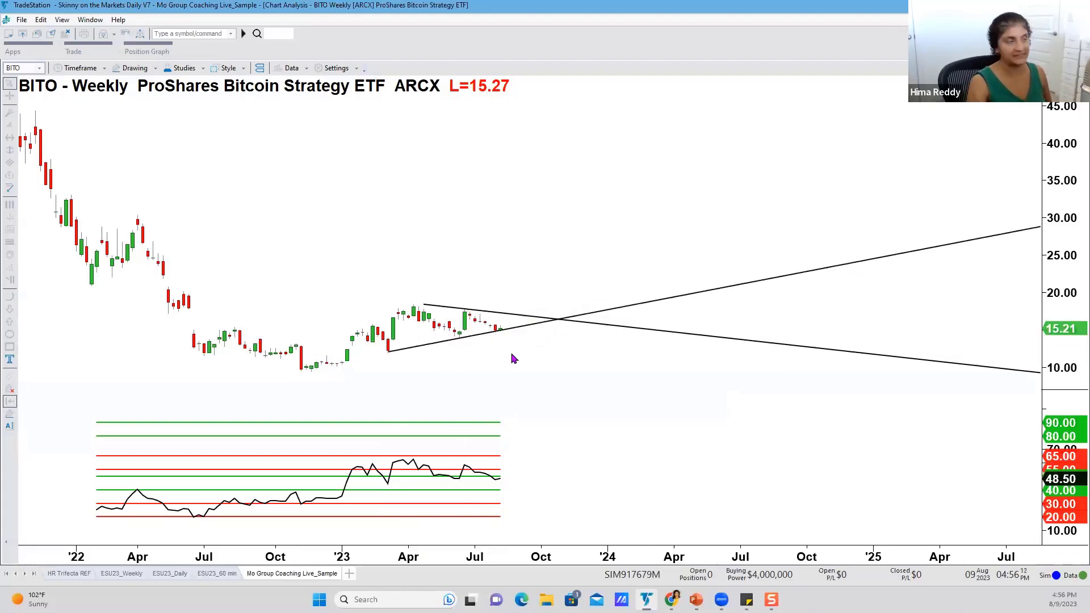
Step: Change the color of the upper falling trendline to red
right_click(503, 313)
mouse_move(550, 338)
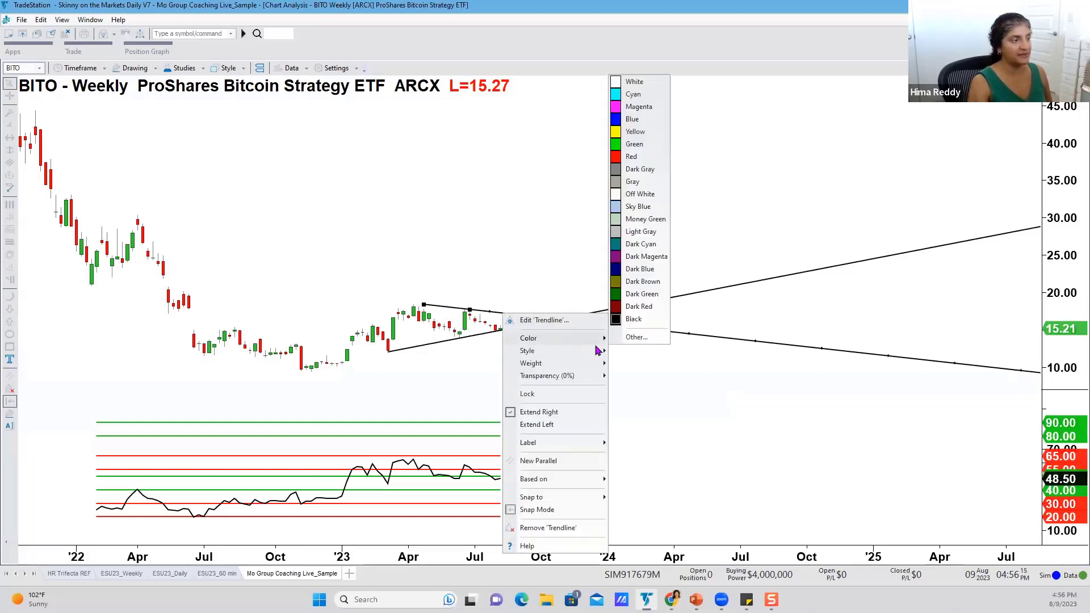
left_click(632, 151)
left_click(566, 368)
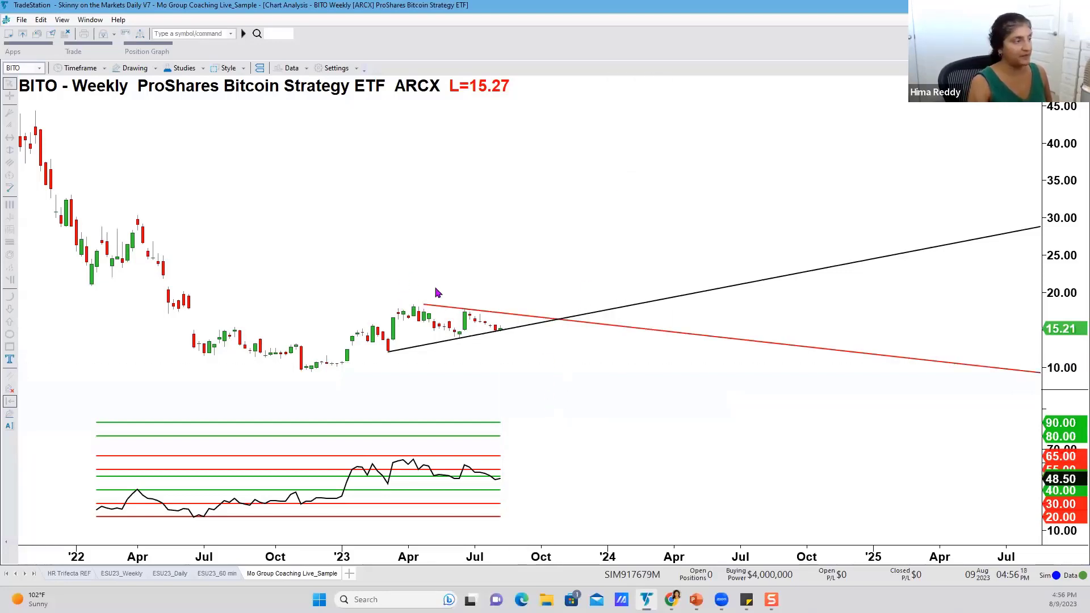
Step: Move the red falling trendline's two anchors onto the weekly swing highs of April and June 2023
left_click(426, 307)
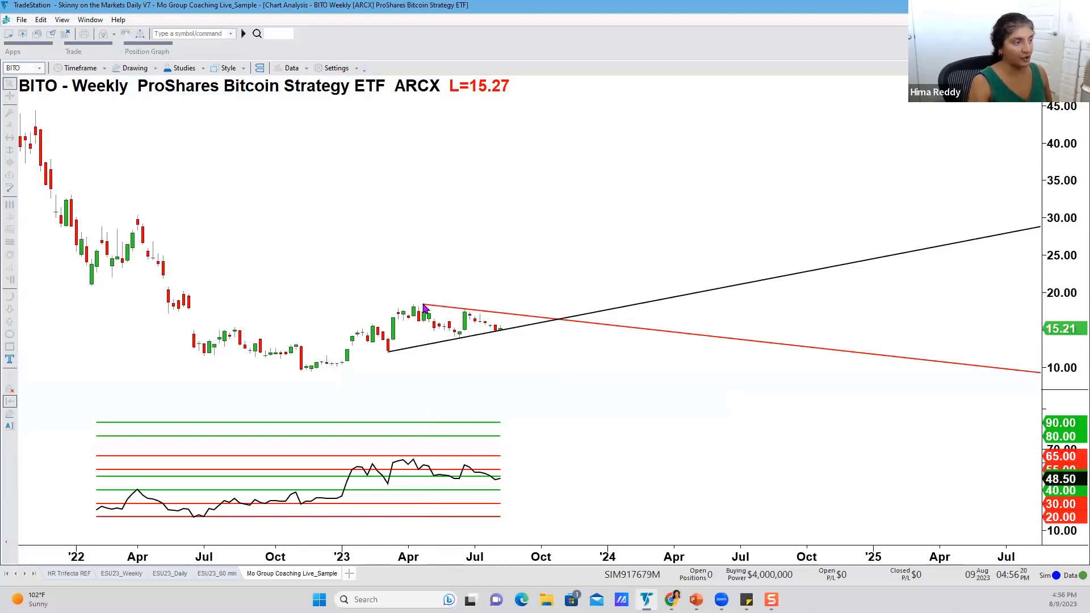
left_click_drag(1064, 350, 1042, 250)
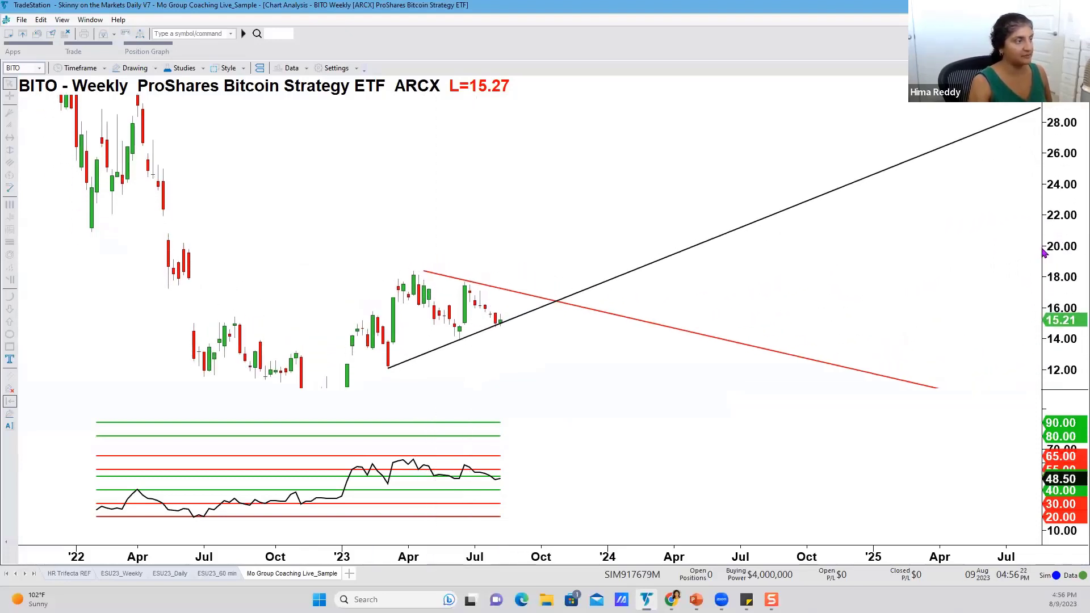
left_click(510, 525)
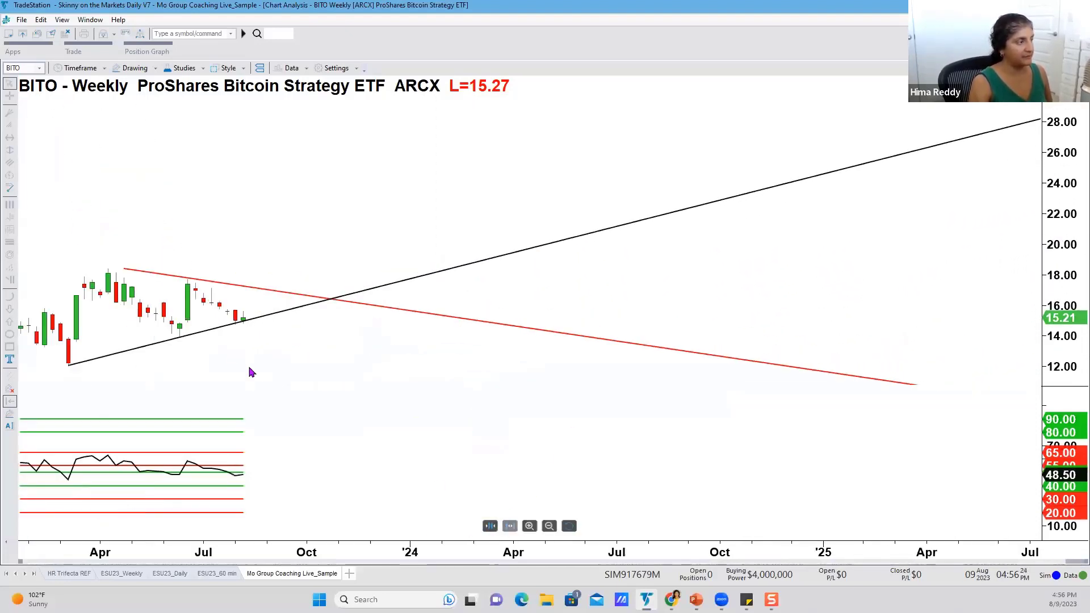
left_click_drag(189, 301, 738, 250)
left_click(647, 218)
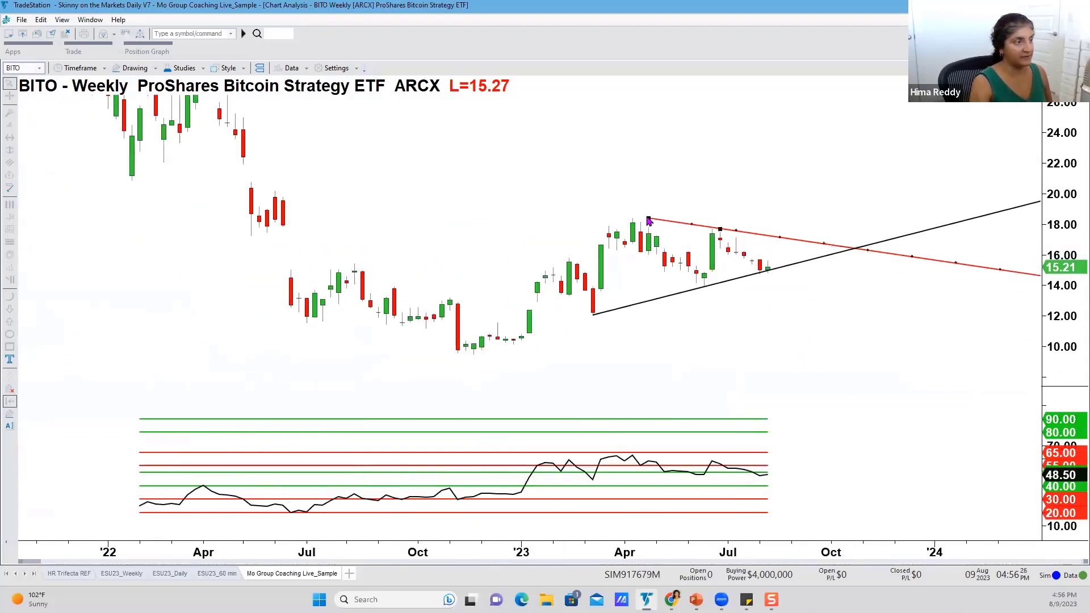
left_click_drag(649, 220, 633, 219)
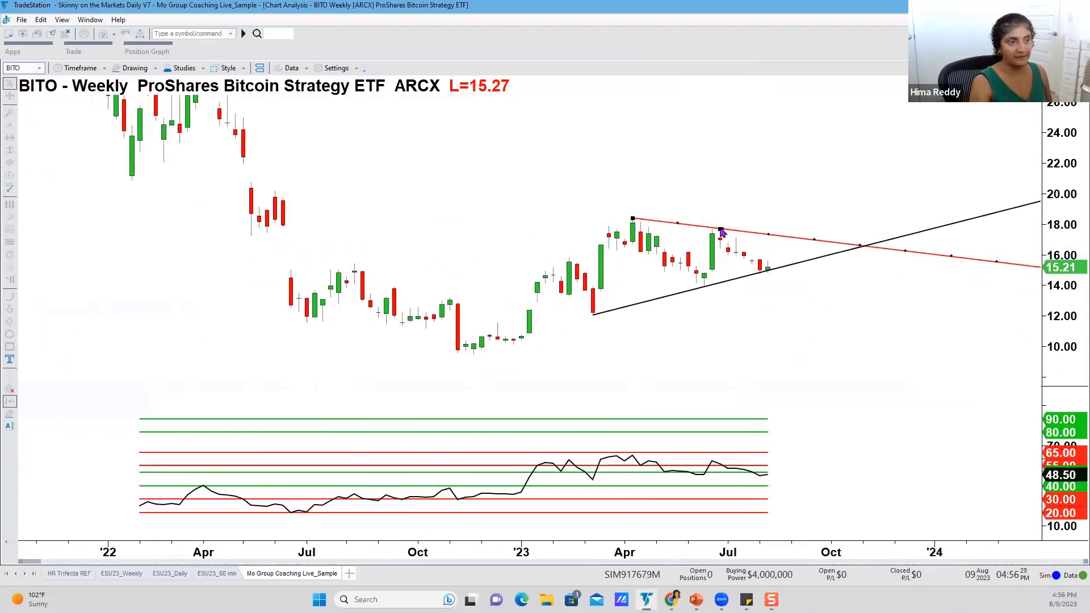
left_click_drag(721, 229, 712, 228)
left_click(769, 198)
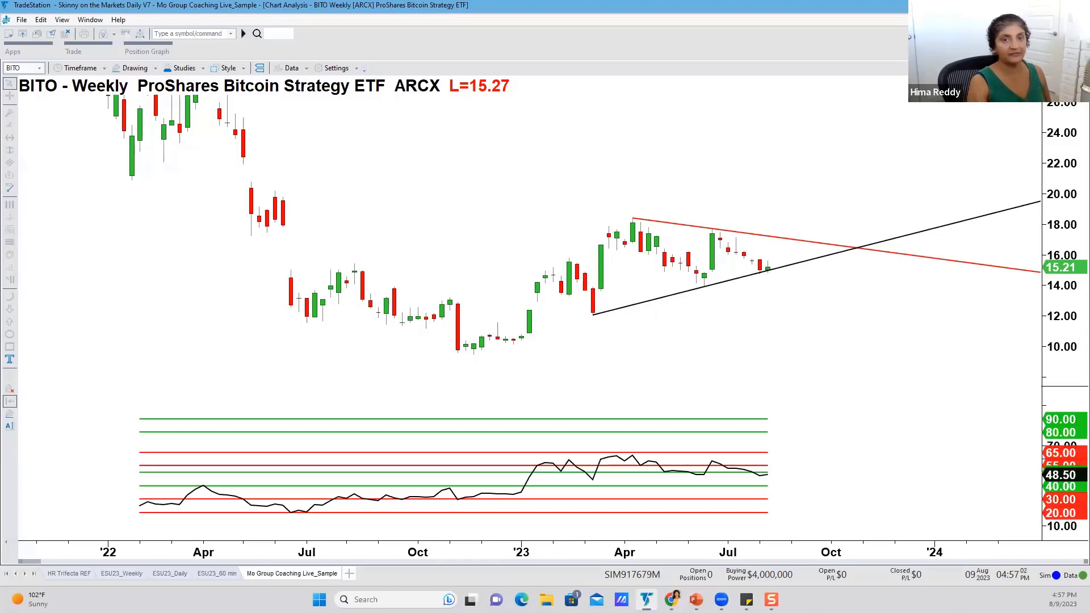
Step: Mark a horizontal level just below 12.00 and the rising support line with the annotation pen, and clear the marks
left_click_drag(654, 320, 902, 321)
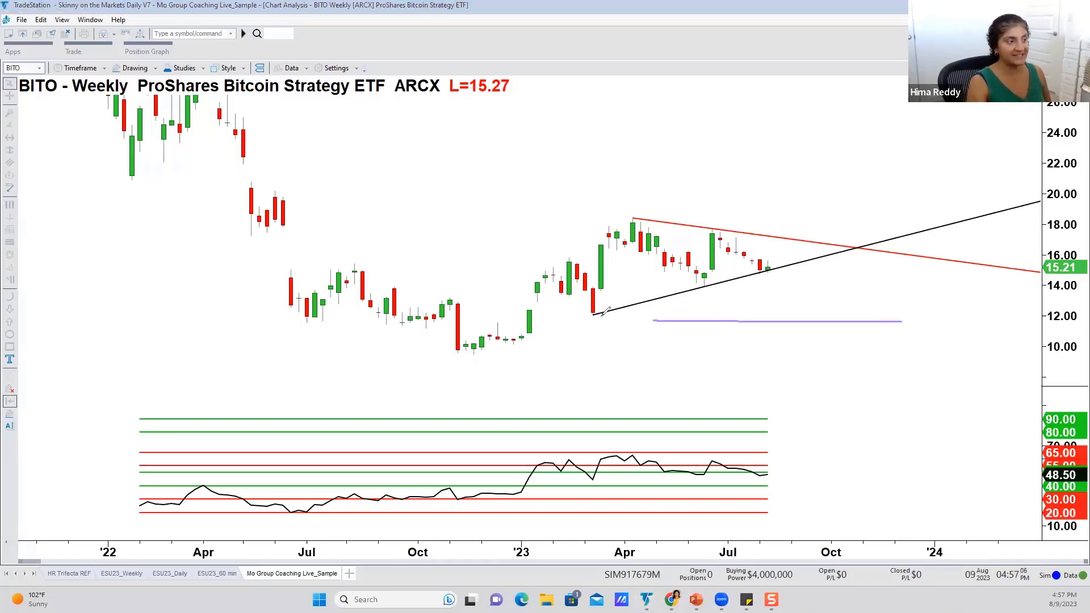
mouse_move(600, 315)
left_mouse_down()
mouse_move(777, 265)
mouse_move(764, 261)
mouse_move(773, 275)
left_mouse_up()
key("Escape")
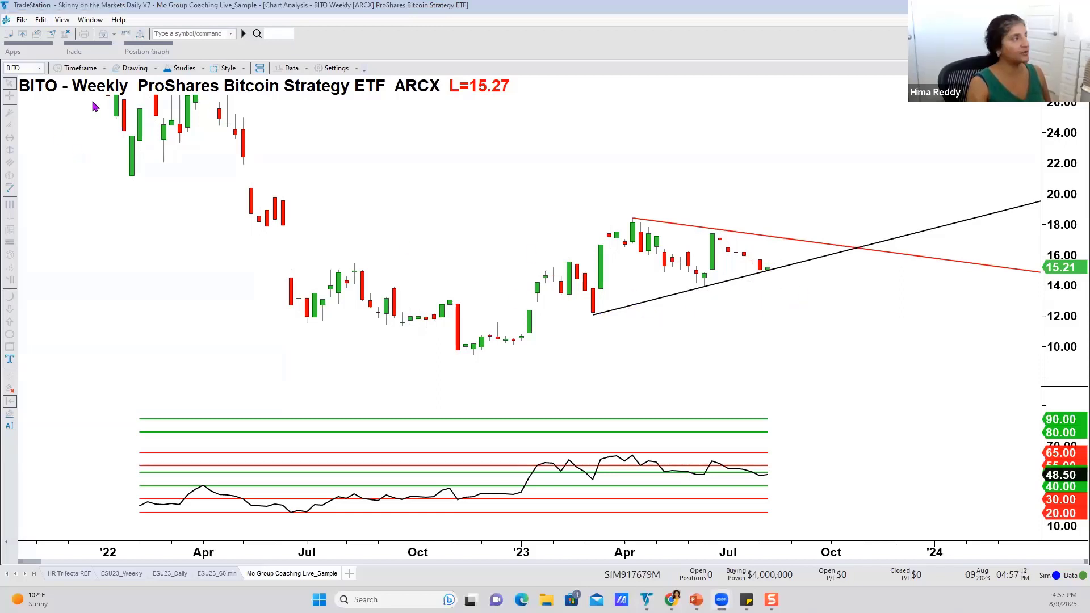
Step: Switch the BITO chart to the daily timeframe and realign the rising trendline's second anchor to the mid-June 2023 daily low
left_click(103, 70)
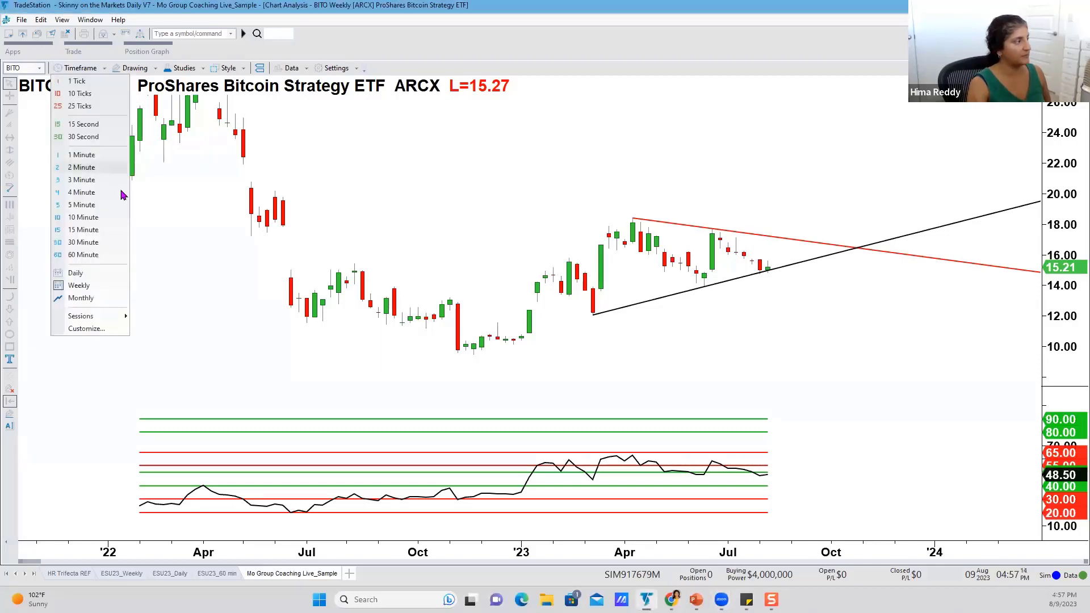
left_click(107, 276)
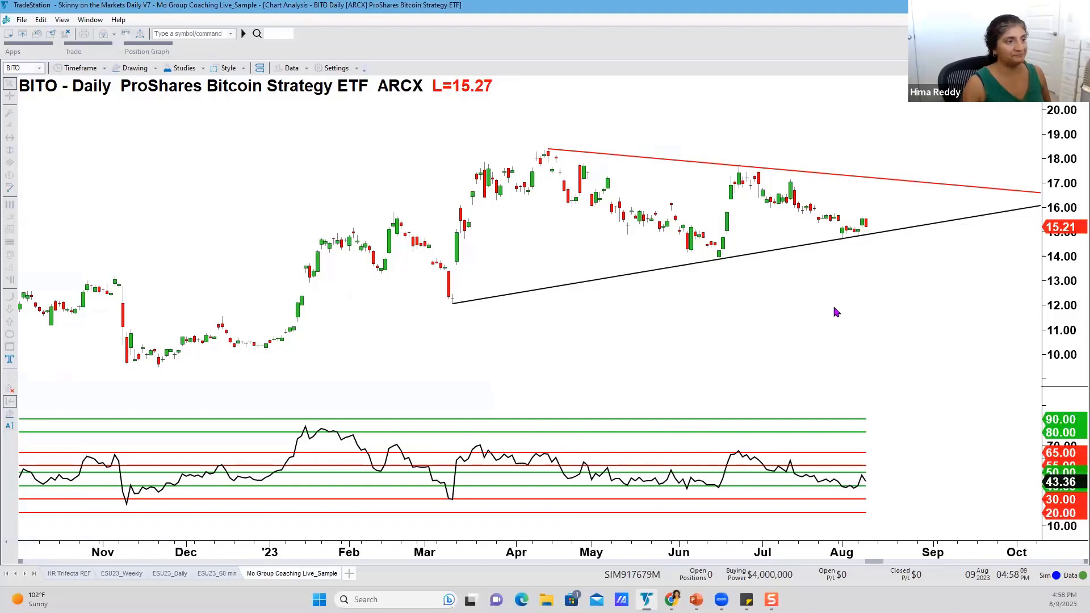
left_click(601, 154)
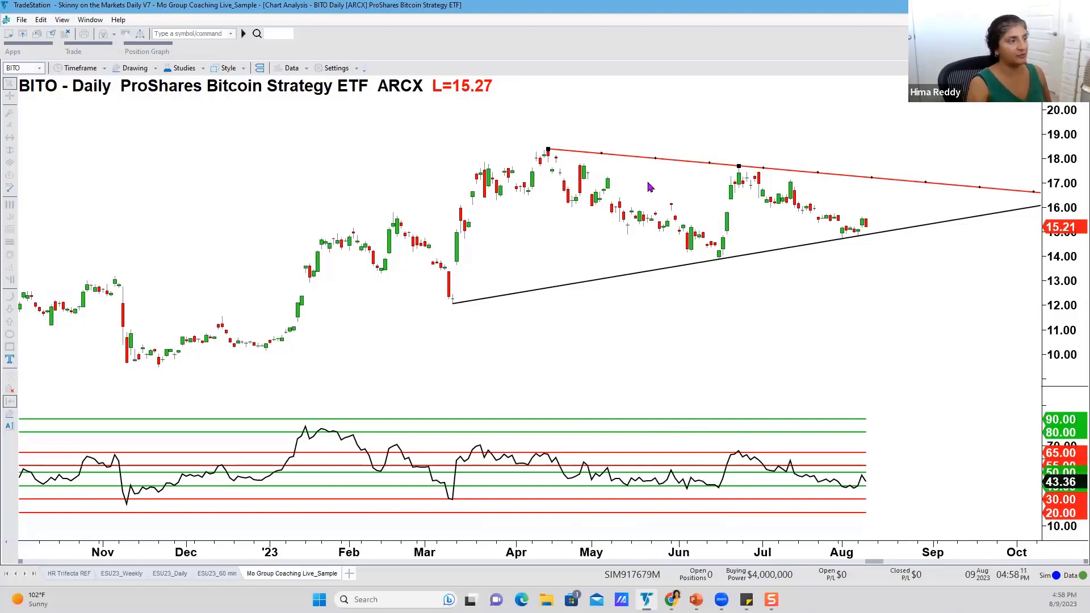
left_click(717, 260)
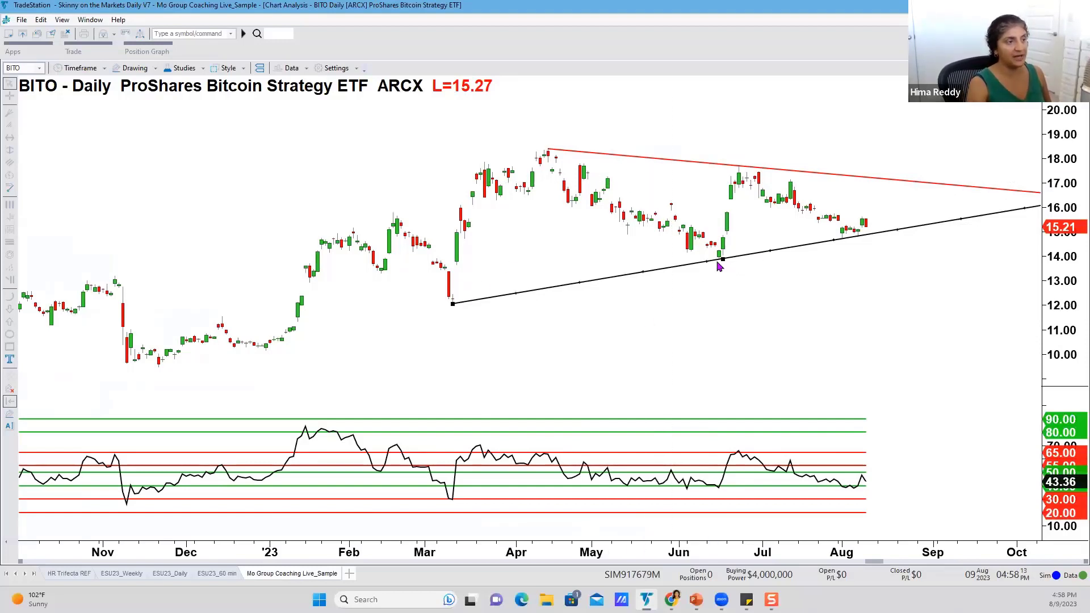
left_click_drag(719, 271, 750, 281)
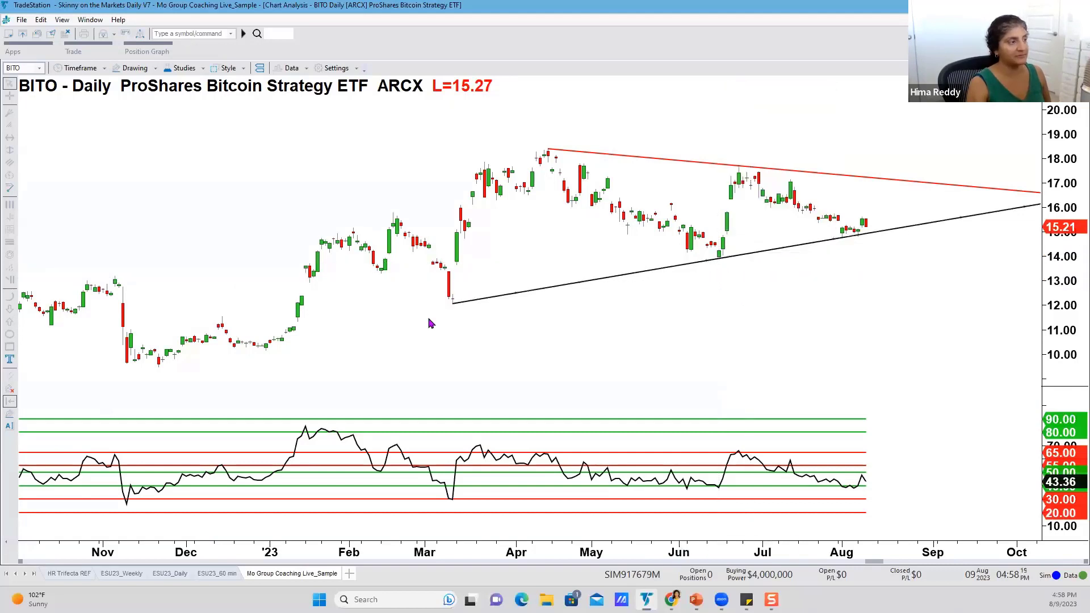
left_click(454, 304)
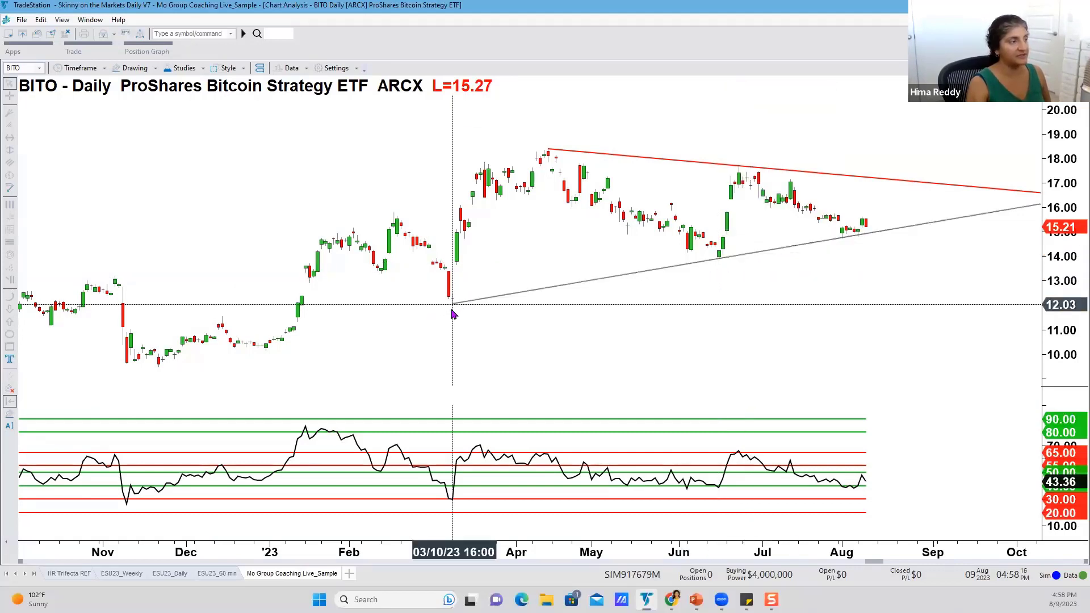
left_click(548, 152)
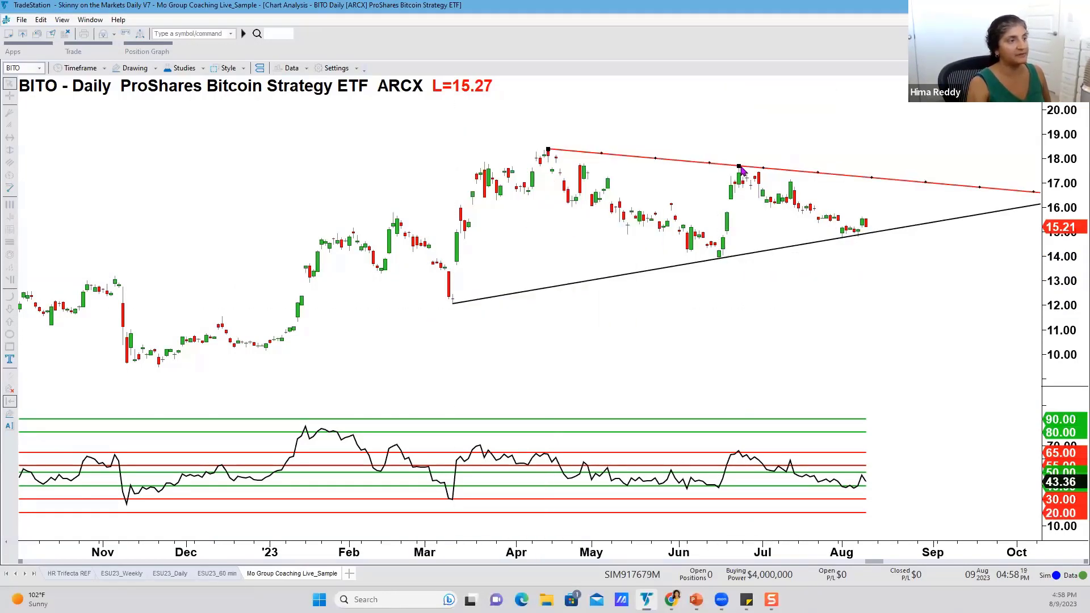
left_click(944, 212)
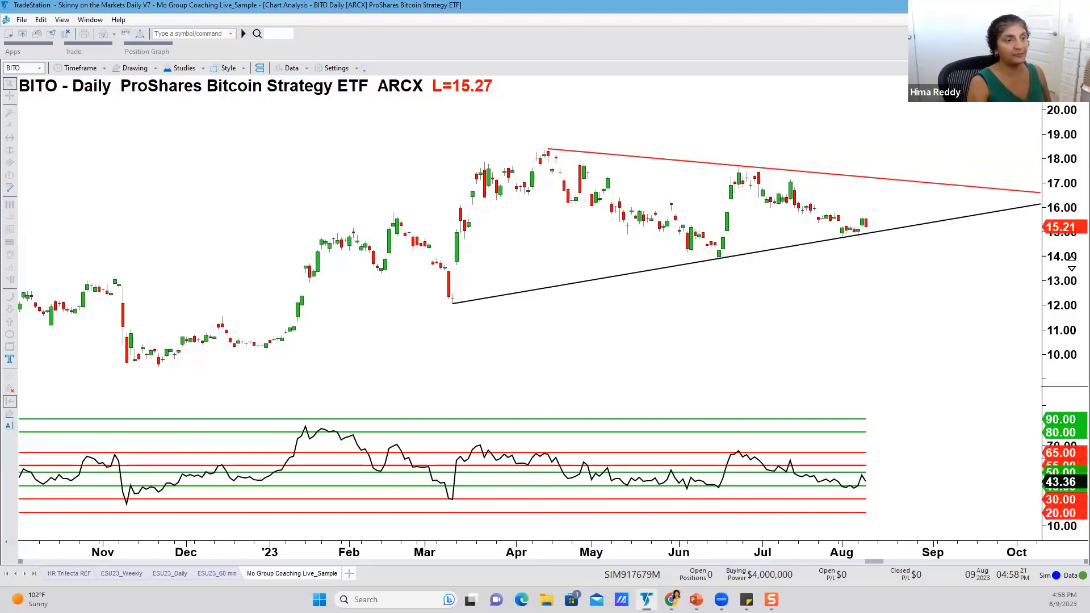
Step: Examine the daily price action from March to August 2023 in close-up between the two converging trendlines
left_click_drag(1072, 258, 1072, 286)
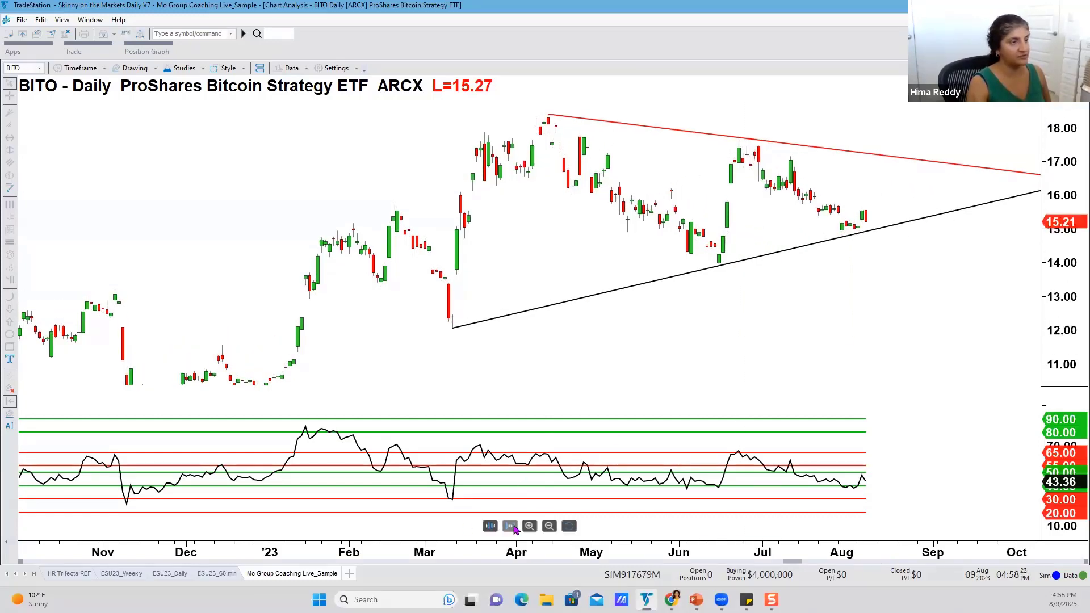
left_click(514, 527)
left_click_drag(925, 241, 488, 287)
left_click_drag(1068, 256, 1067, 304)
left_click(509, 527)
left_click(510, 527)
left_click(510, 527)
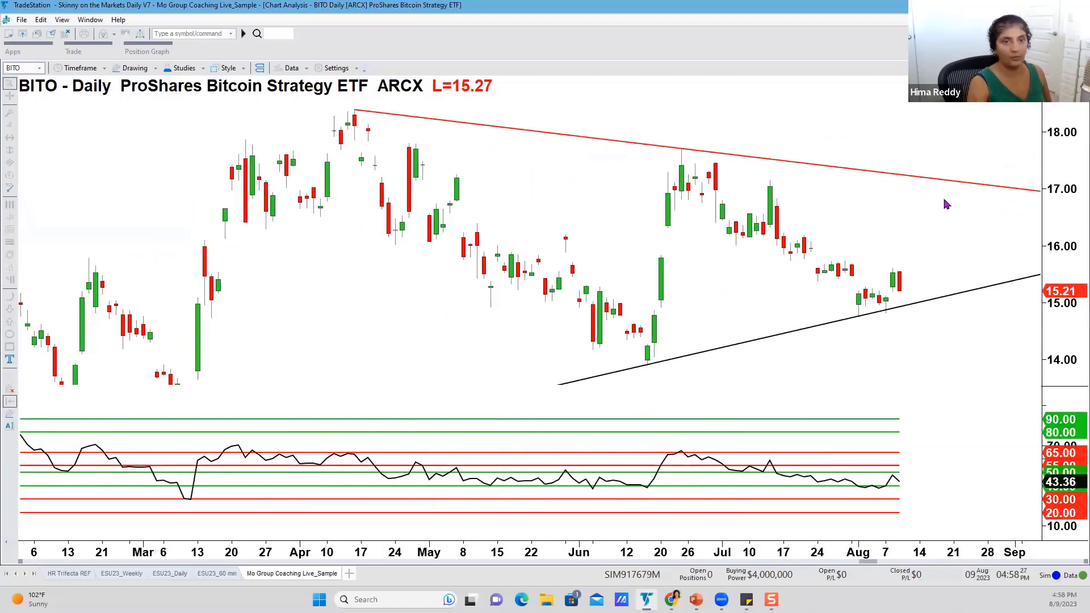
left_click_drag(1062, 202, 1055, 221)
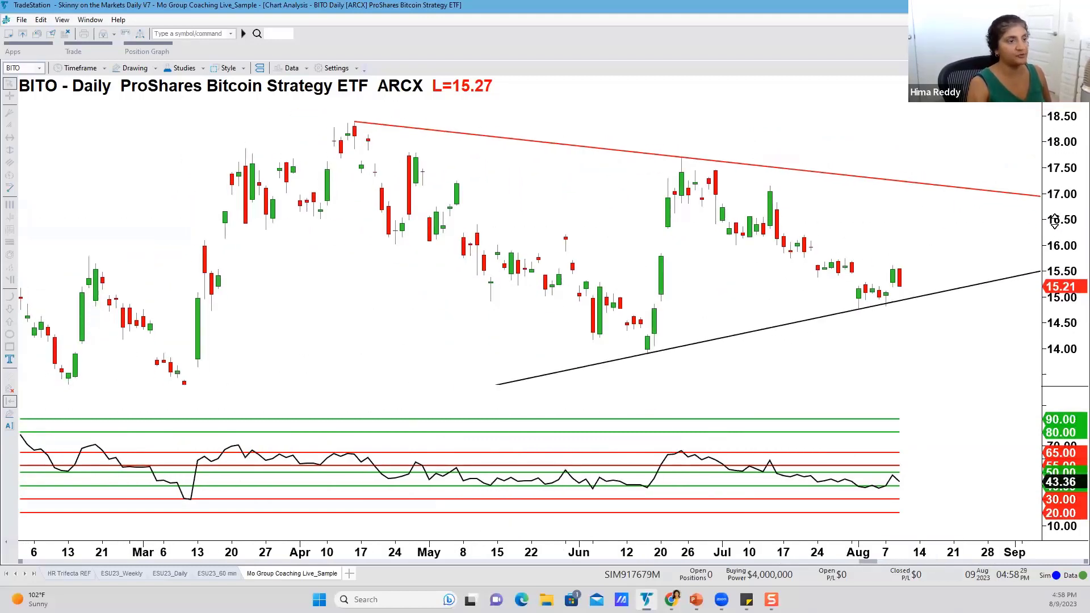
left_click_drag(853, 267, 737, 261)
left_click(816, 255)
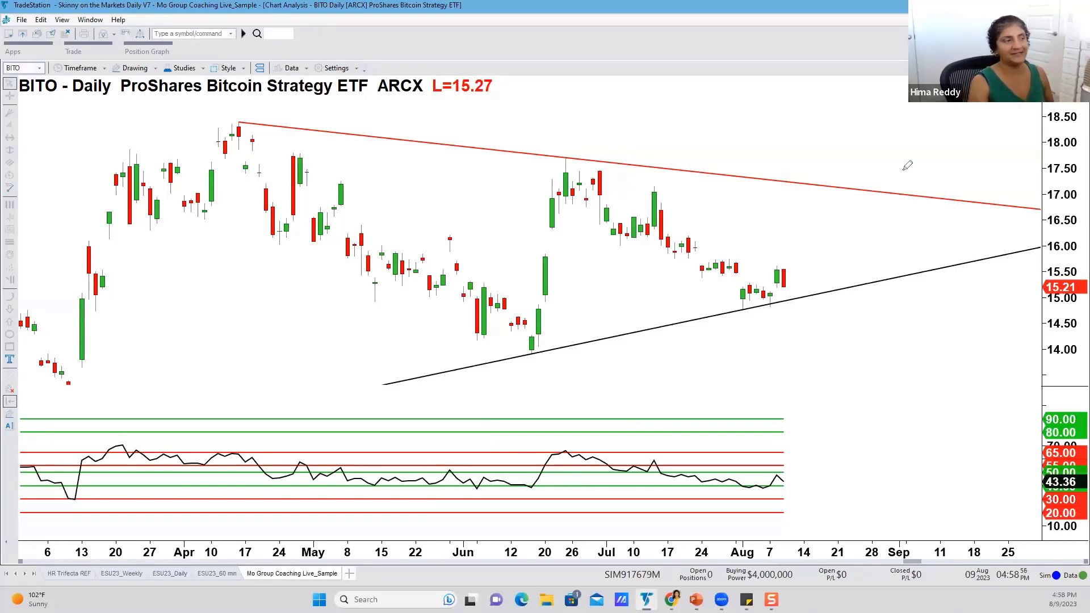
Step: Highlight the swing highs and lows from late June to early August and two oscillator peaks with the annotation pen
left_click_drag(544, 162, 610, 159)
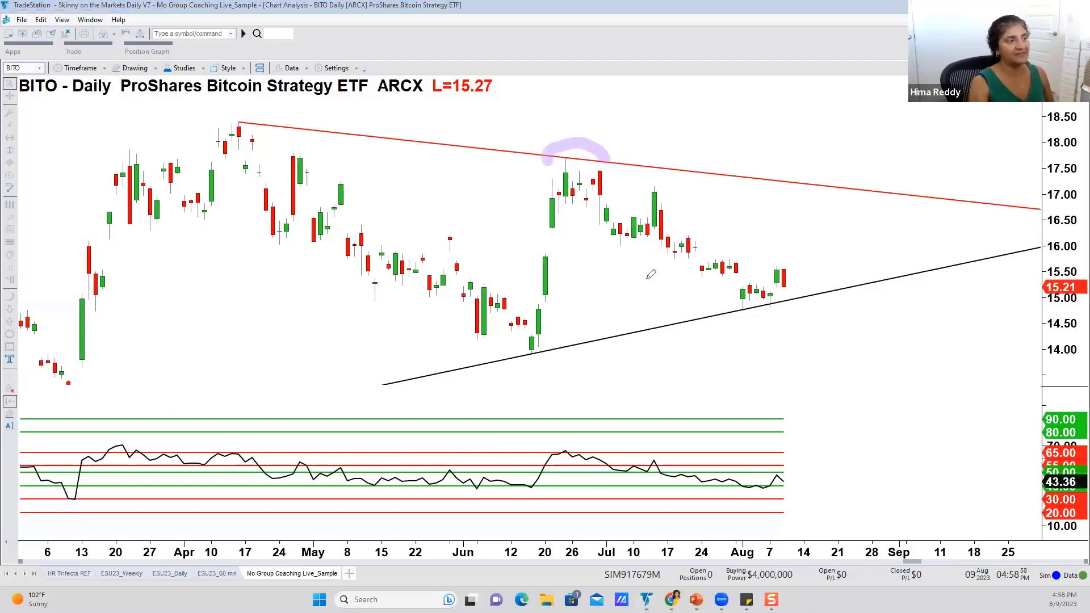
left_click_drag(605, 242, 638, 243)
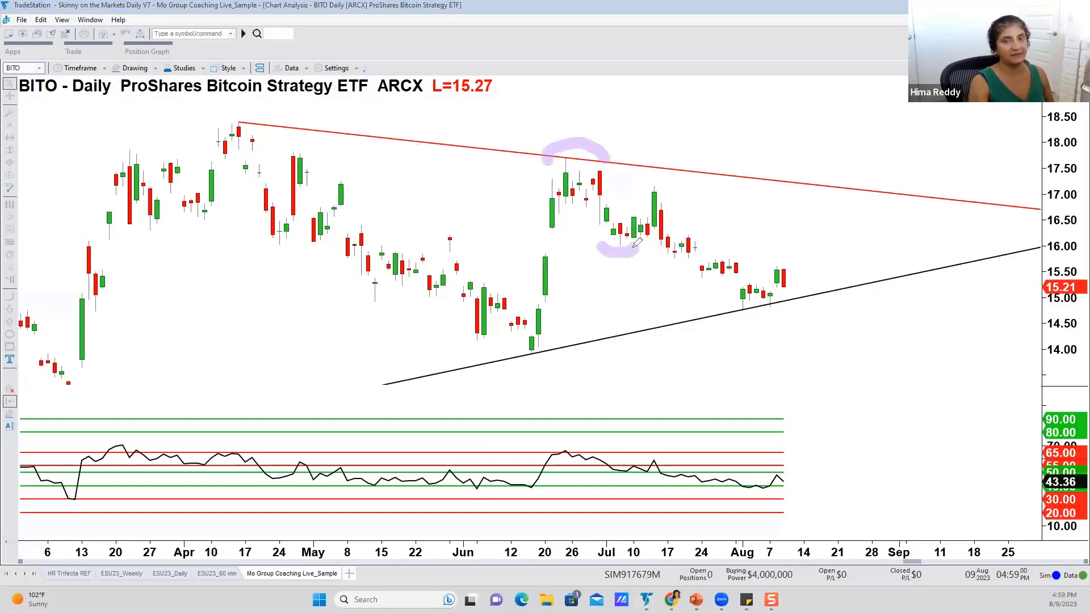
mouse_move(638, 194)
left_mouse_down()
mouse_move(669, 177)
mouse_move(682, 194)
left_mouse_up()
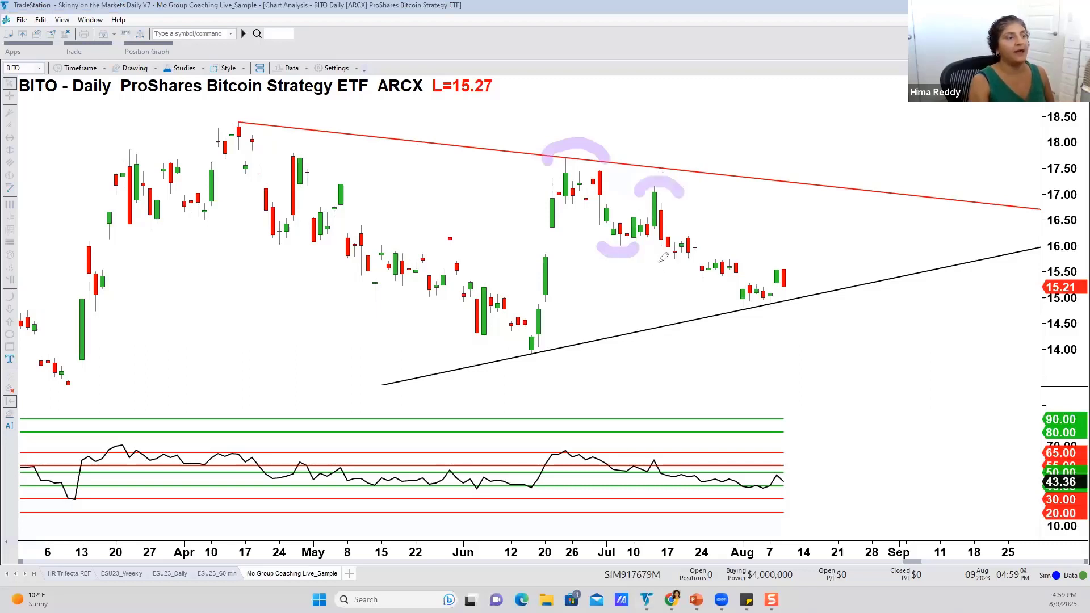
mouse_move(659, 260)
left_mouse_down()
mouse_move(676, 273)
mouse_move(685, 262)
left_mouse_up()
mouse_move(678, 241)
left_mouse_down()
mouse_move(693, 227)
mouse_move(705, 243)
left_mouse_up()
mouse_move(690, 275)
left_mouse_down()
mouse_move(700, 286)
mouse_move(739, 264)
left_mouse_up()
mouse_move(722, 308)
left_mouse_down()
mouse_move(741, 321)
mouse_move(760, 304)
left_mouse_up()
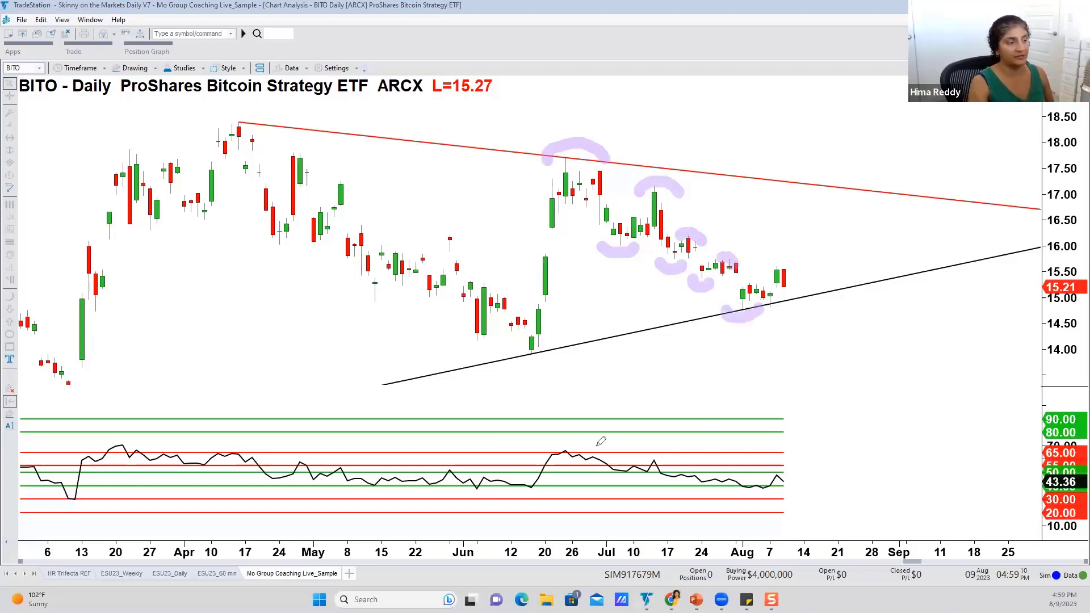
left_click_drag(549, 454, 667, 459)
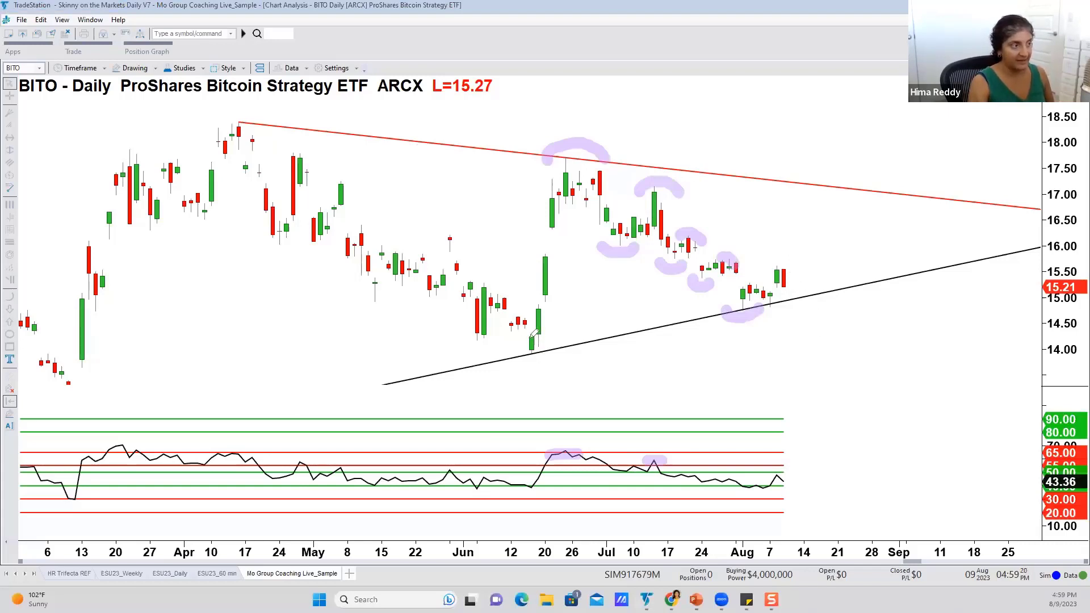
Step: Highlight a horizontal support zone around 14.00 to 14.30 from the mid-June low to mid-August, and clear all annotations
left_click_drag(531, 337, 818, 336)
left_click_drag(531, 351, 661, 351)
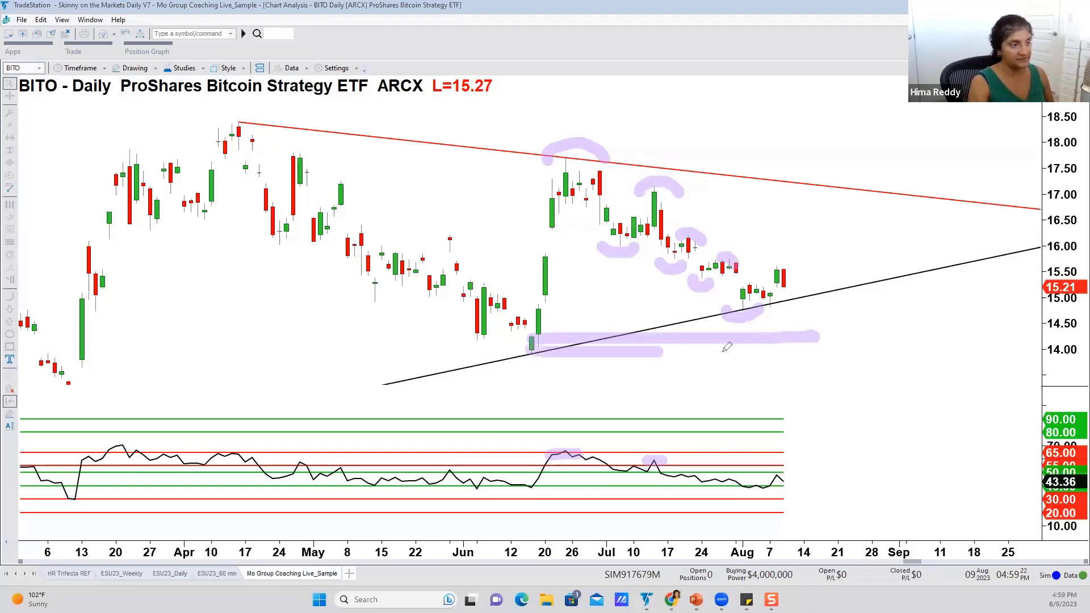
left_click_drag(727, 347, 823, 348)
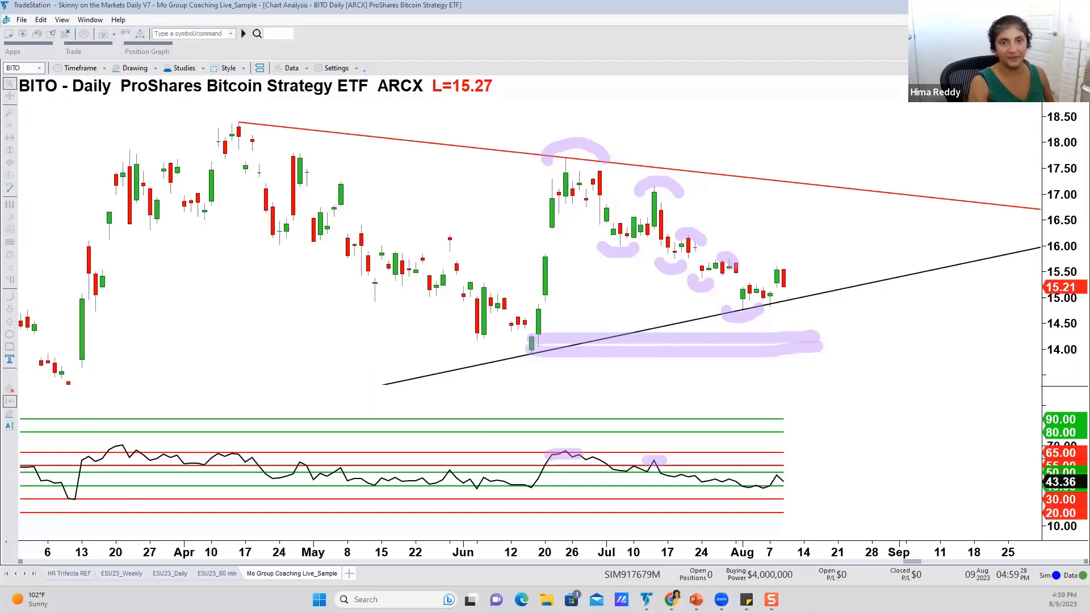
key("Escape")
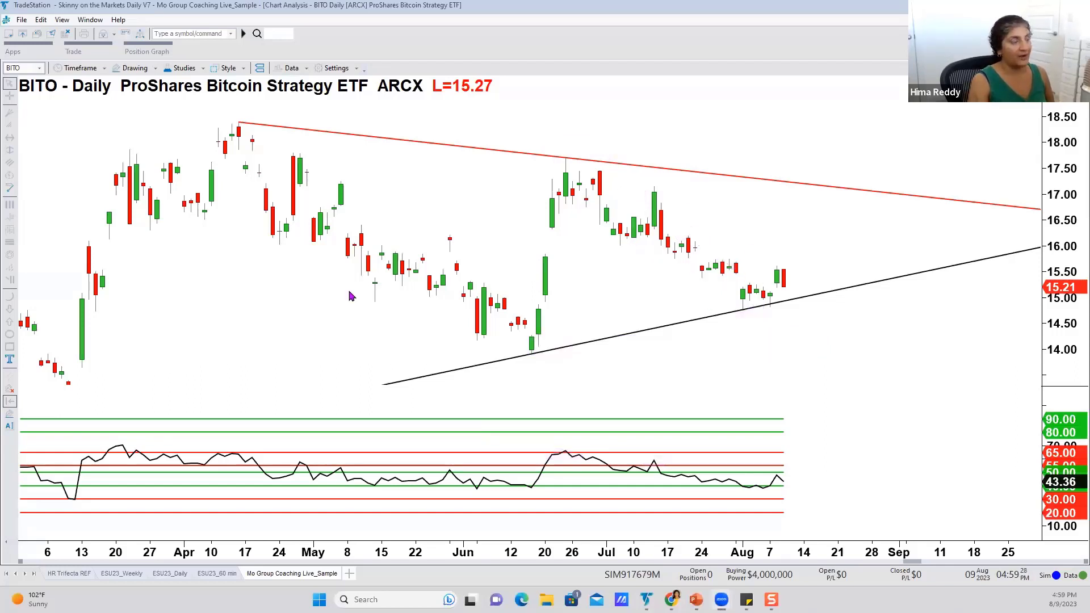
Step: Draw Fibonacci price retracement lines on the late-July candle before the early-August gap down, from 15.74 to 15.53
left_click_drag(1072, 317, 556, 238)
left_click(513, 527)
left_click_drag(1051, 292, 1059, 233)
left_click_drag(841, 230, 56, 230)
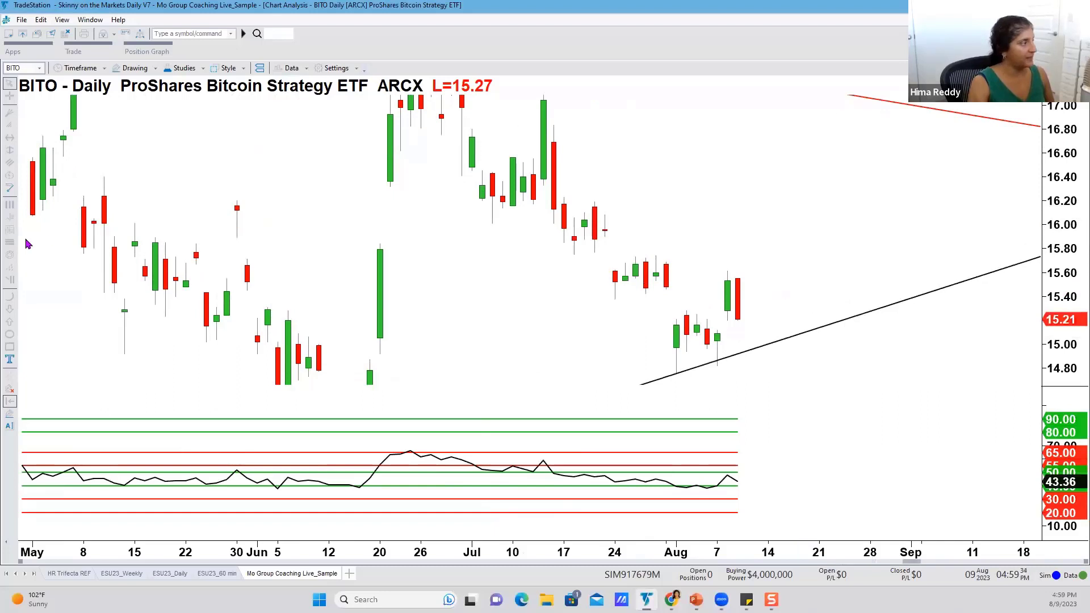
left_click(10, 243)
left_click_drag(656, 257, 658, 285)
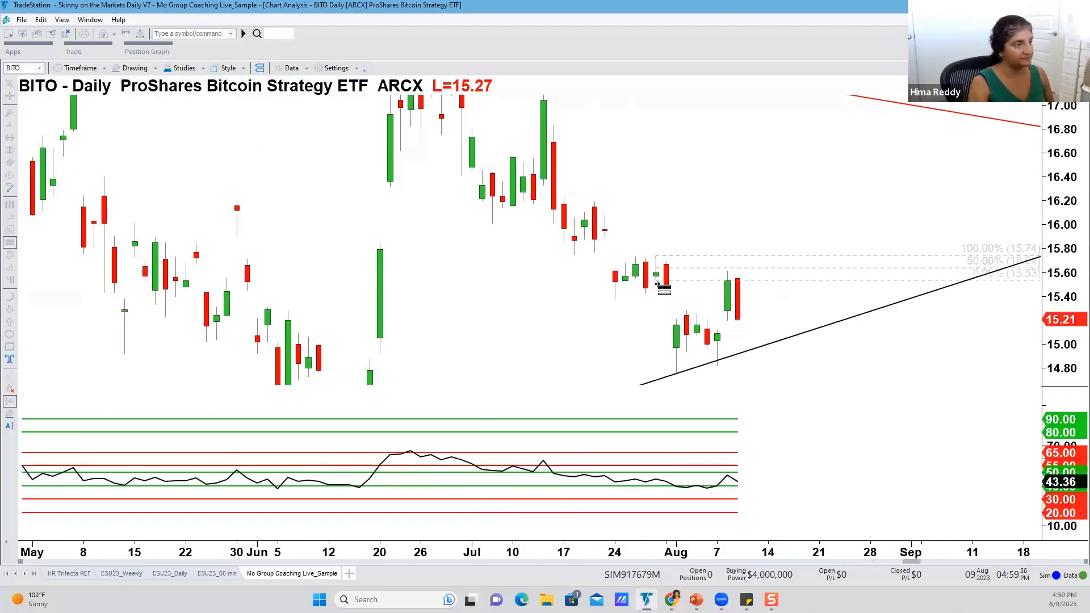
Step: Change the color of the Fibonacci price retracement lines to blue
right_click(707, 271)
mouse_move(738, 293)
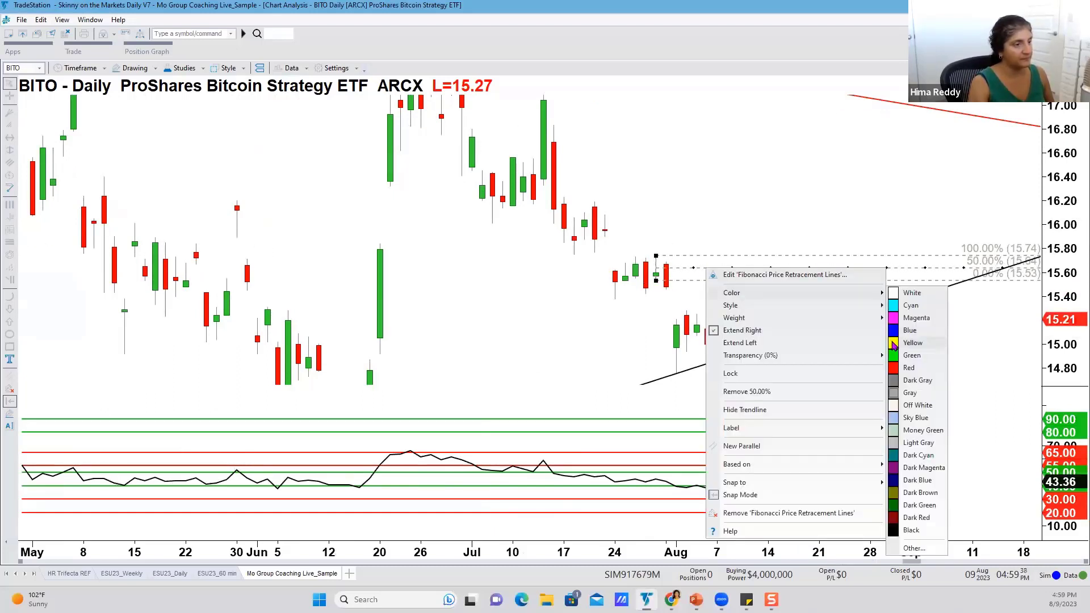
left_click(895, 330)
mouse_move(659, 307)
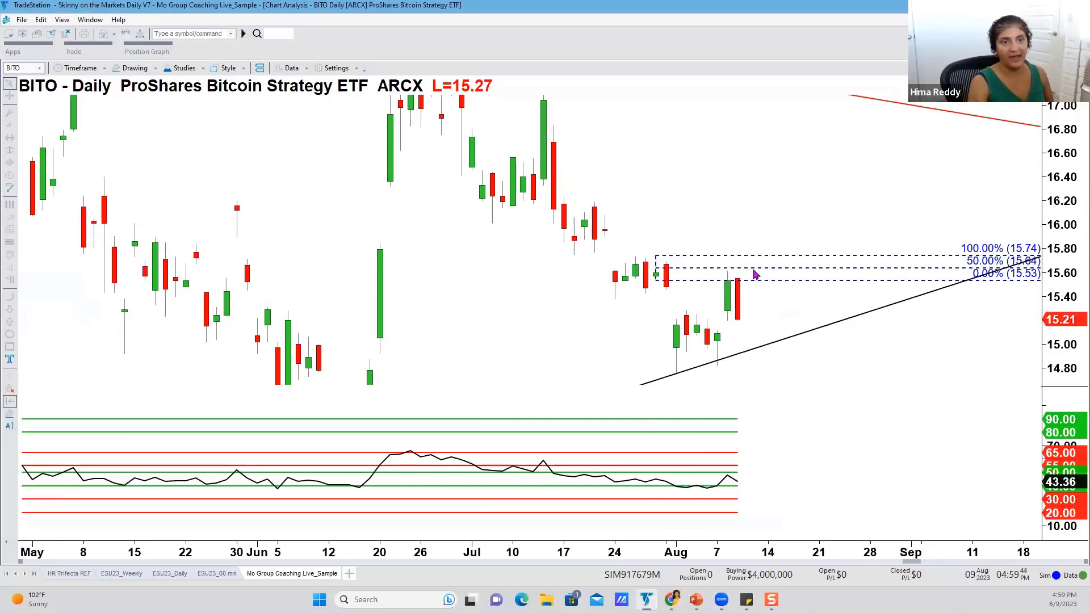
Step: Draw Fibonacci price retracement lines on the first August candle after the gap down, from 15.21 to 14.76
left_click_drag(1061, 240, 1062, 324)
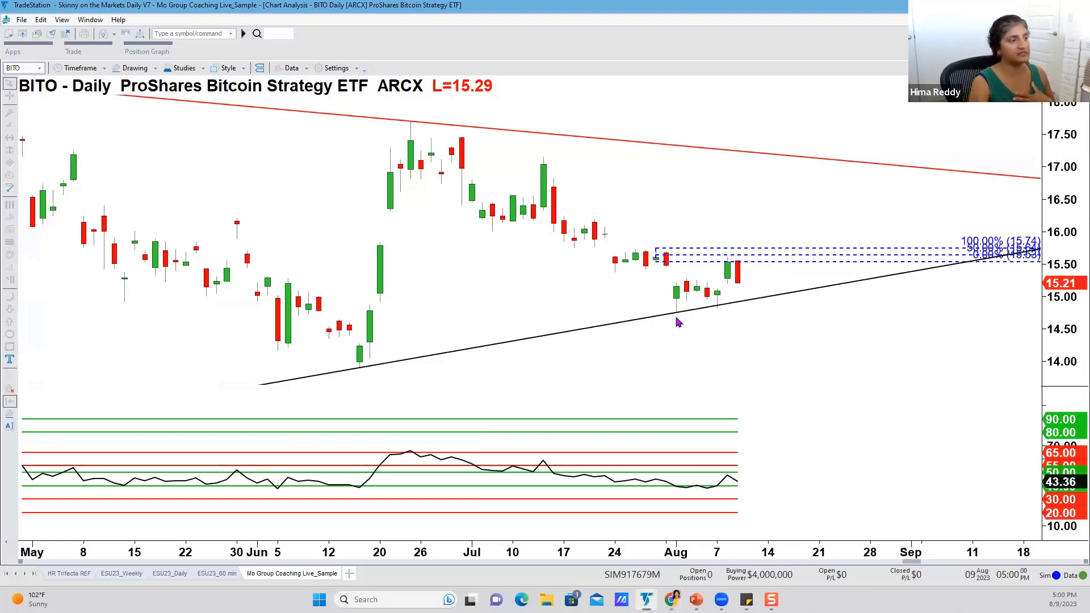
left_click(491, 527)
left_click(491, 527)
left_click(491, 527)
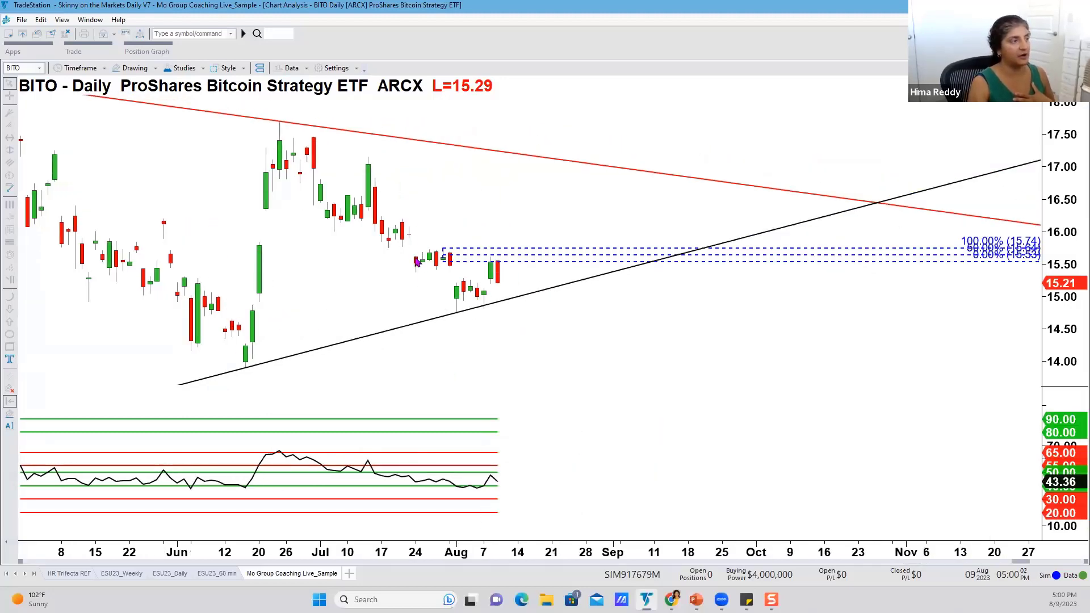
left_click_drag(415, 260, 1053, 250)
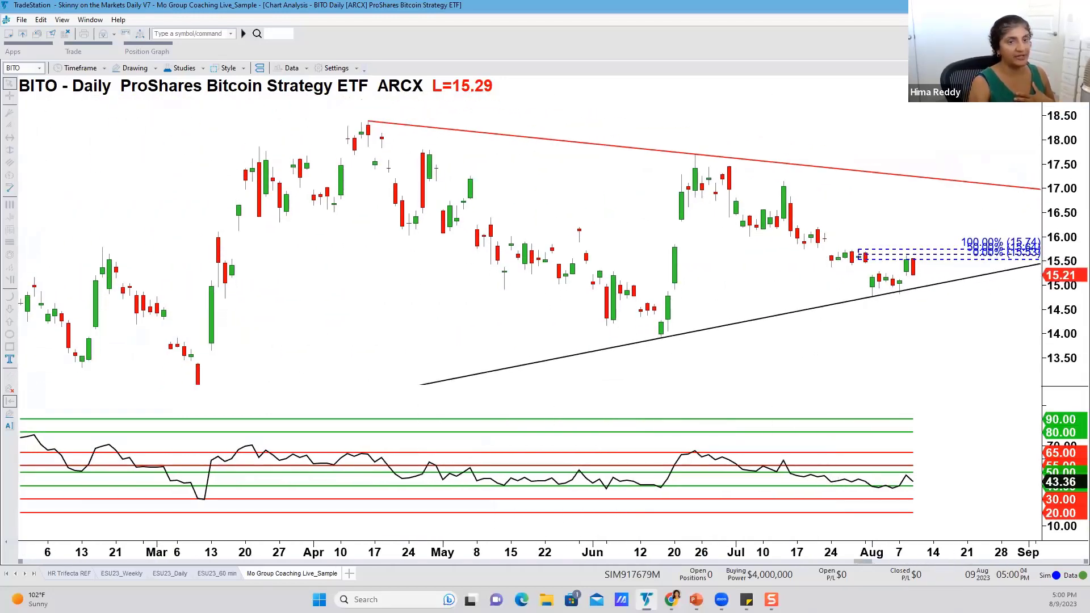
left_click(9, 242)
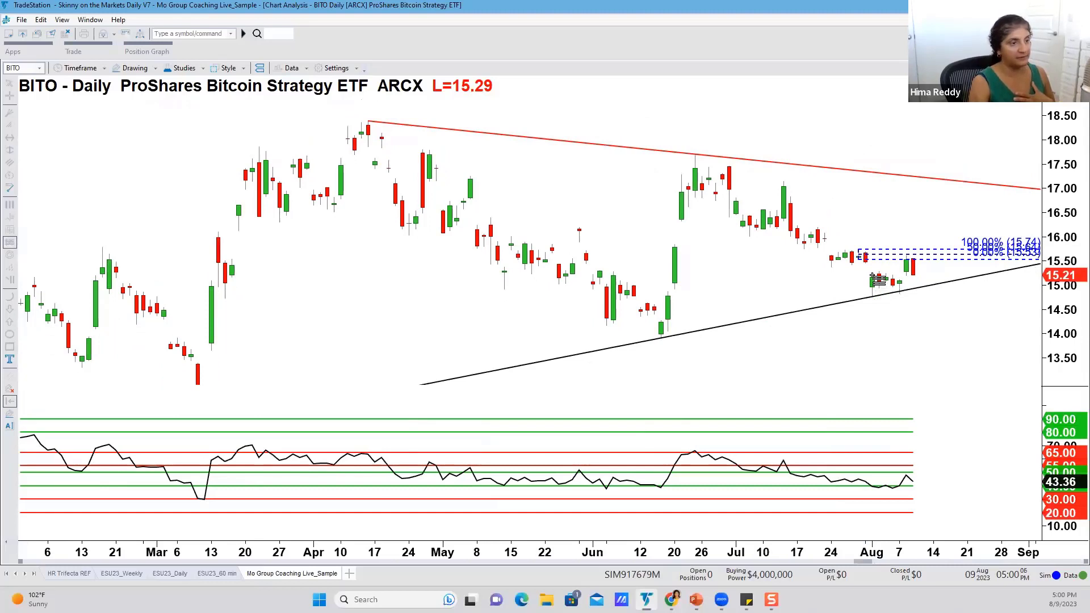
left_click_drag(873, 276, 874, 303)
Step: Change the color of the early-August Fibonacci price retracement lines to magenta
right_click(972, 293)
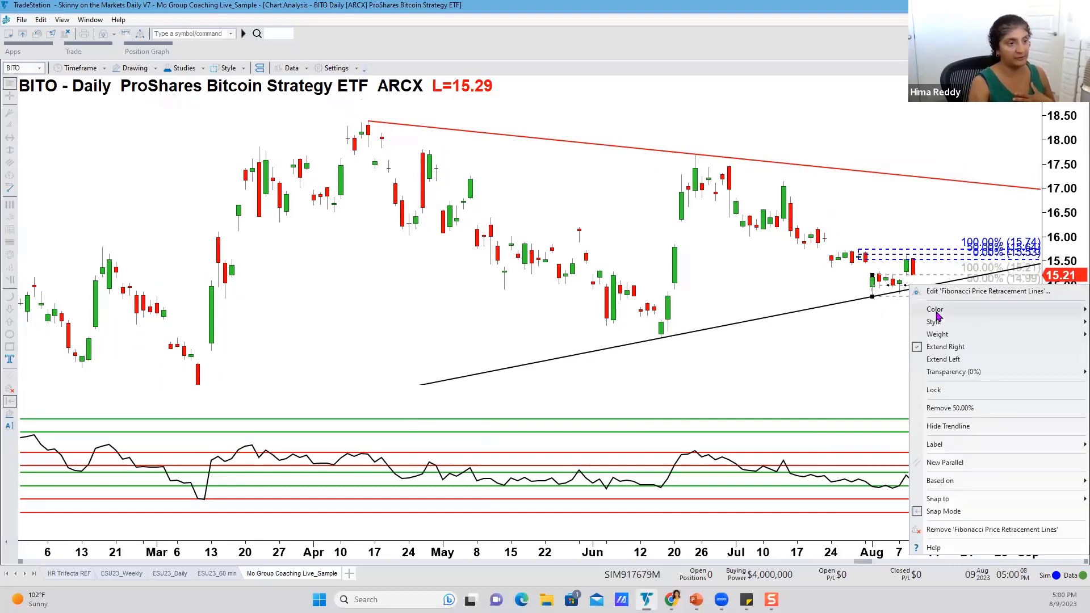
mouse_move(935, 309)
left_click(861, 347)
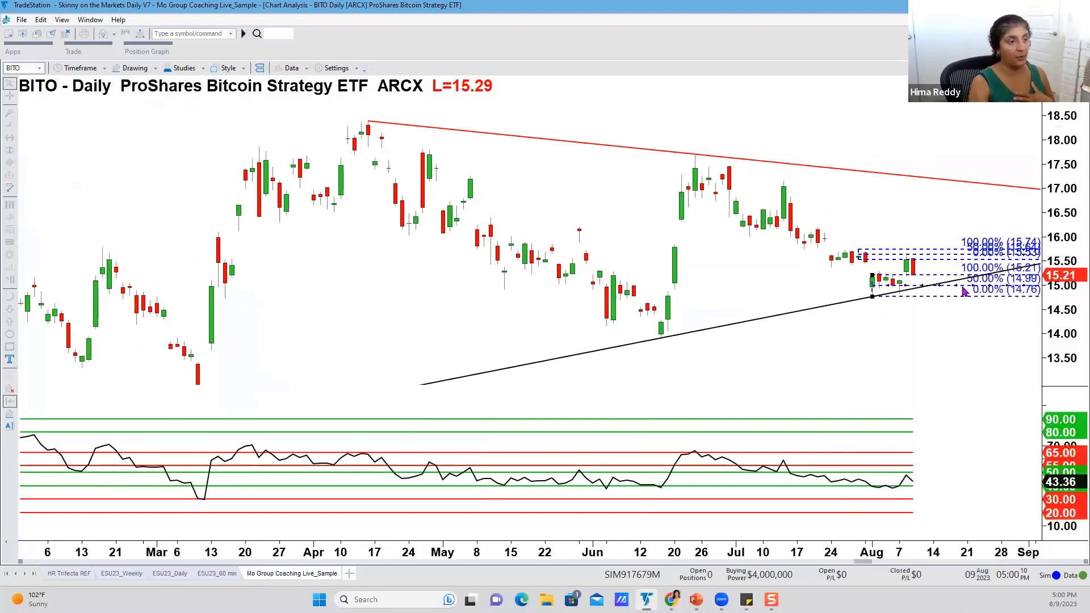
right_click(968, 295)
left_click(857, 338)
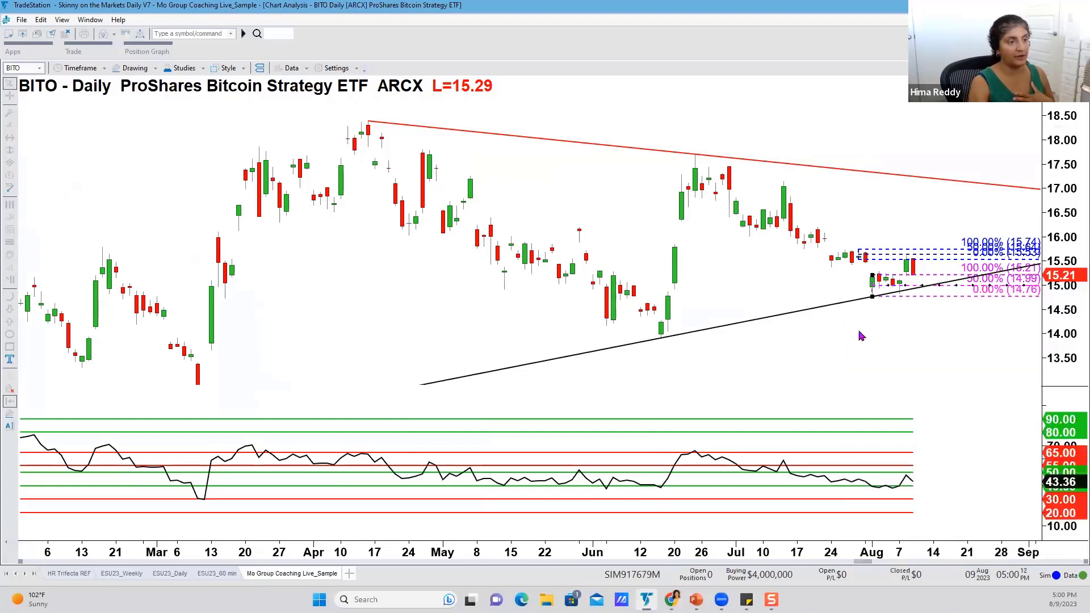
Step: Create a parallel copy of the magenta Fibonacci lines and fit it to the mid-June low candle, from 14.27 to 13.90
right_click(973, 291)
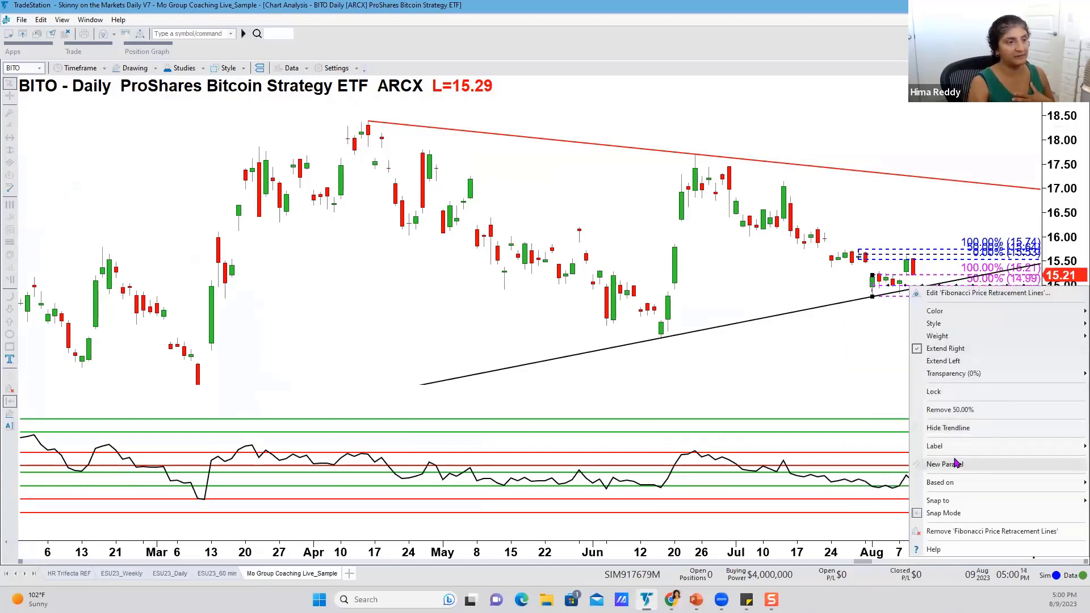
left_click(973, 463)
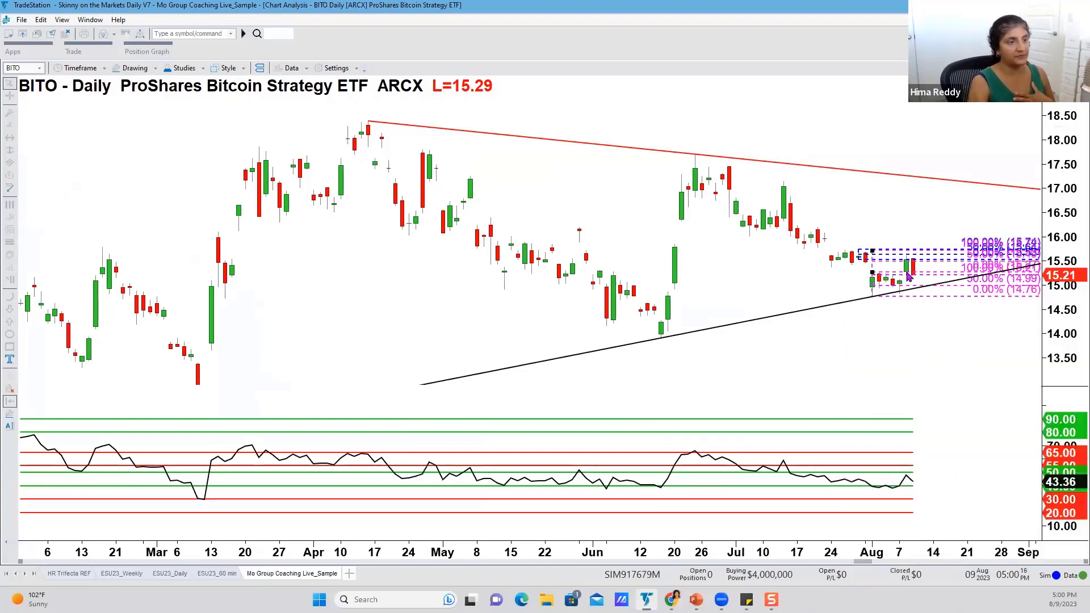
left_click(668, 333)
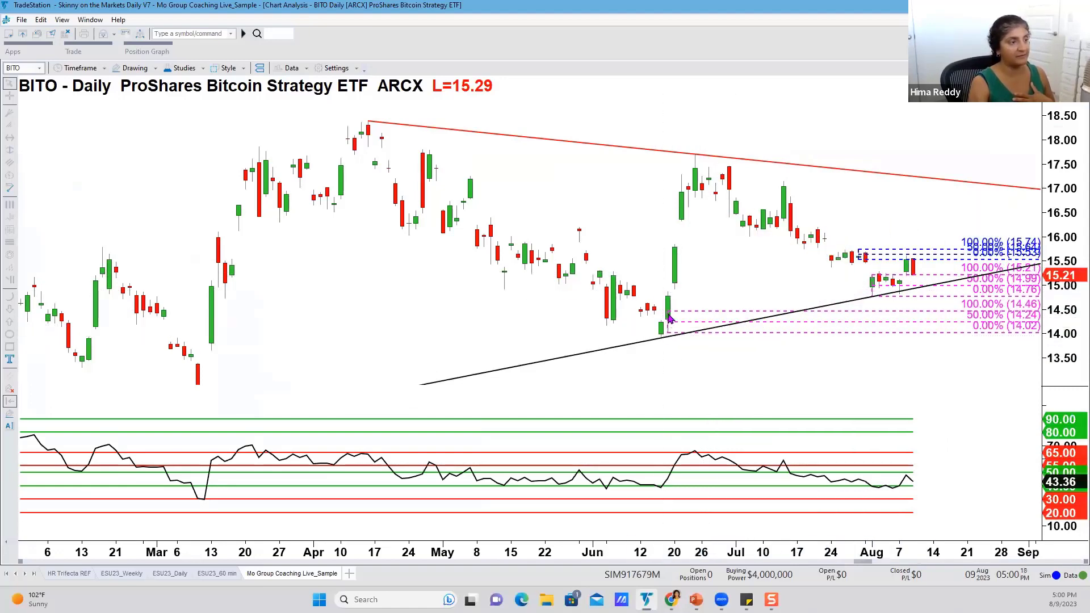
left_click_drag(671, 337, 661, 315)
scroll(819, 237, "down", 3)
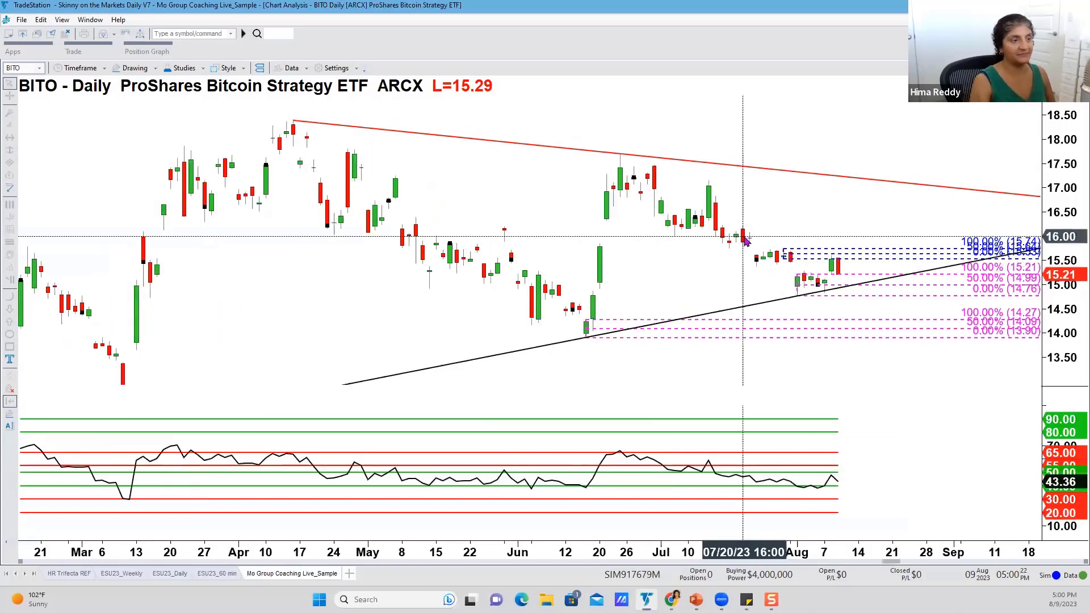
left_click_drag(1075, 287, 1075, 307)
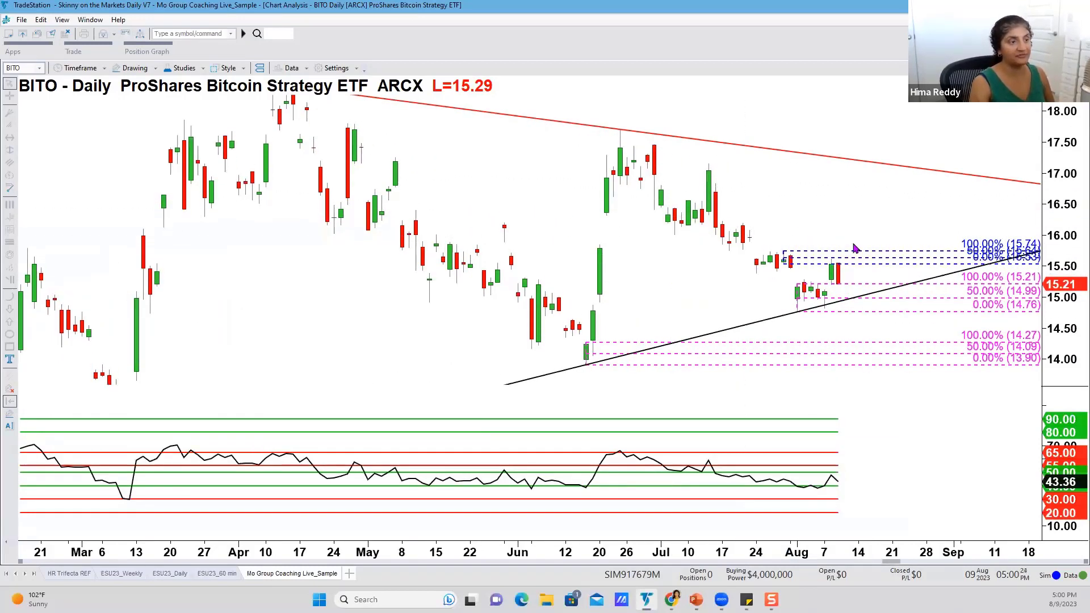
left_click_drag(791, 242, 784, 254)
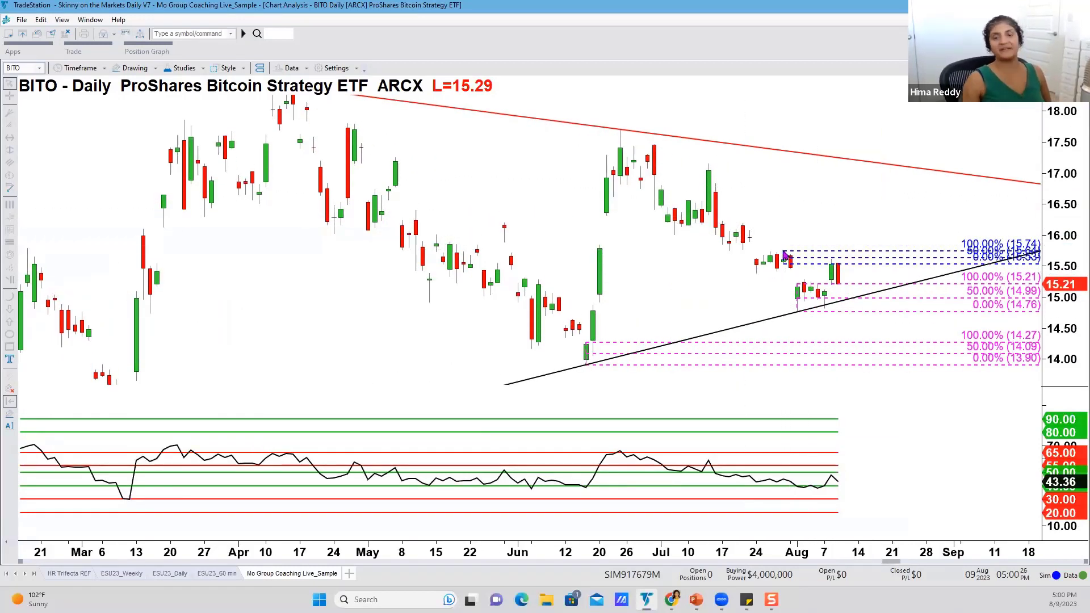